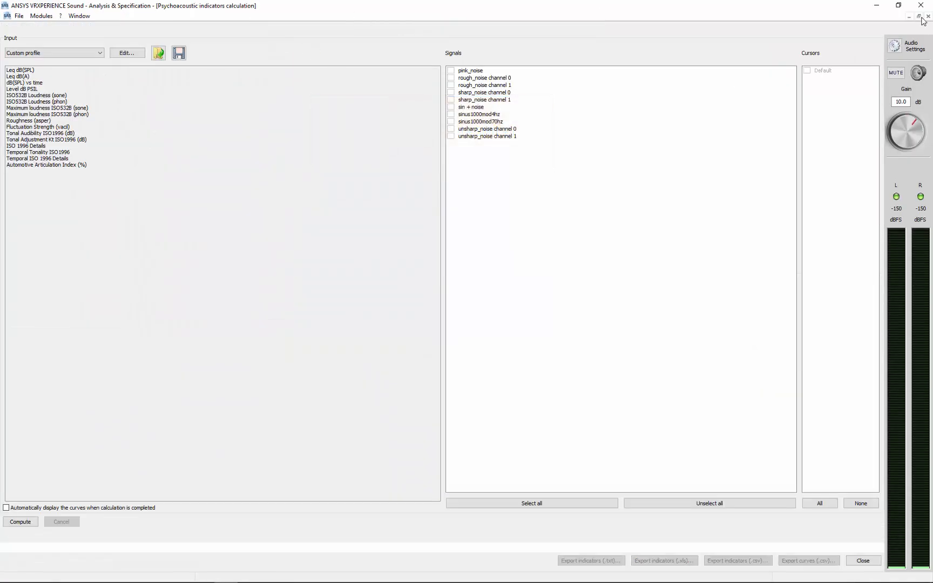
- Tile the open windows vertically and widen the psychoacoustic indicators window
click(82, 17)
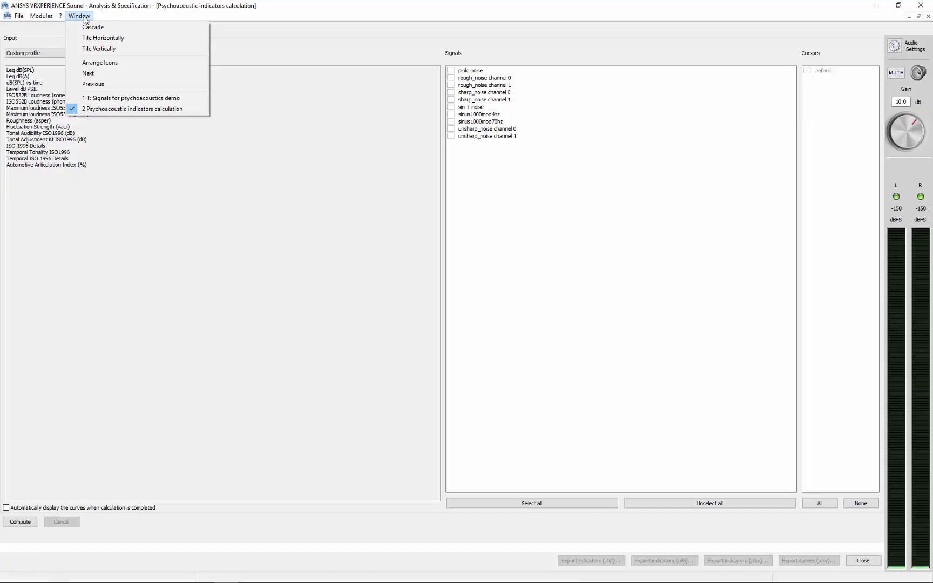
click(104, 50)
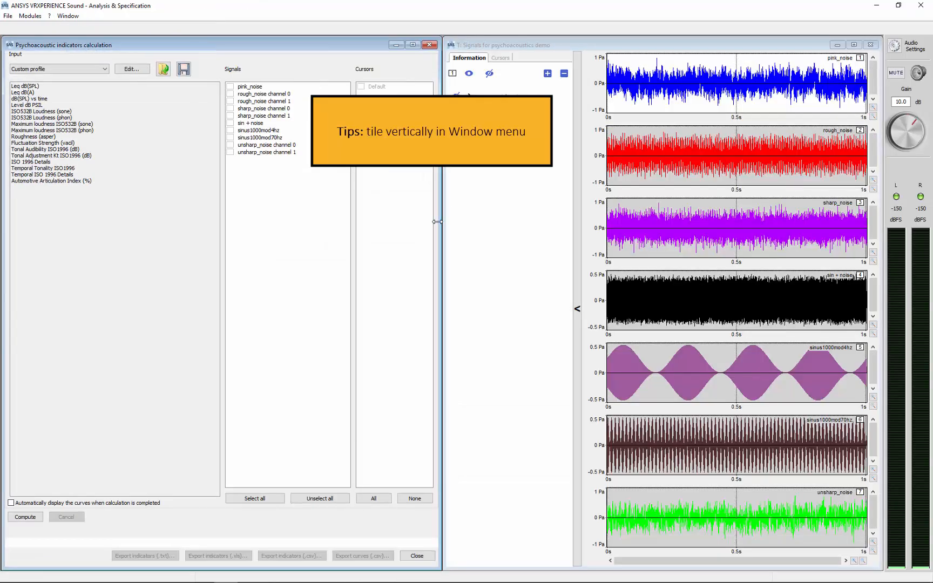
drag(441, 223, 545, 224)
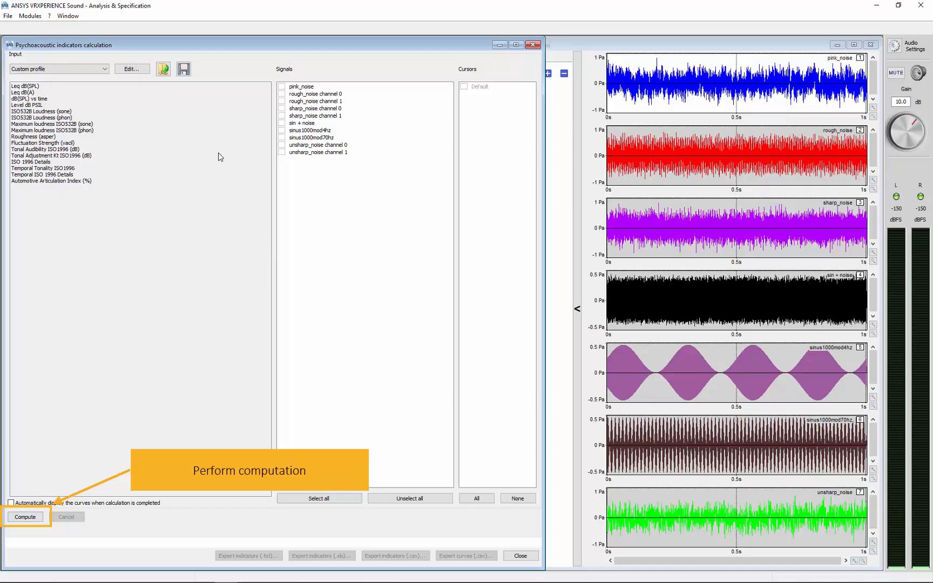
- Include all signals in the calculation except channel 1 of unsharp_noise, sharp_noise and rough_noise
click(337, 499)
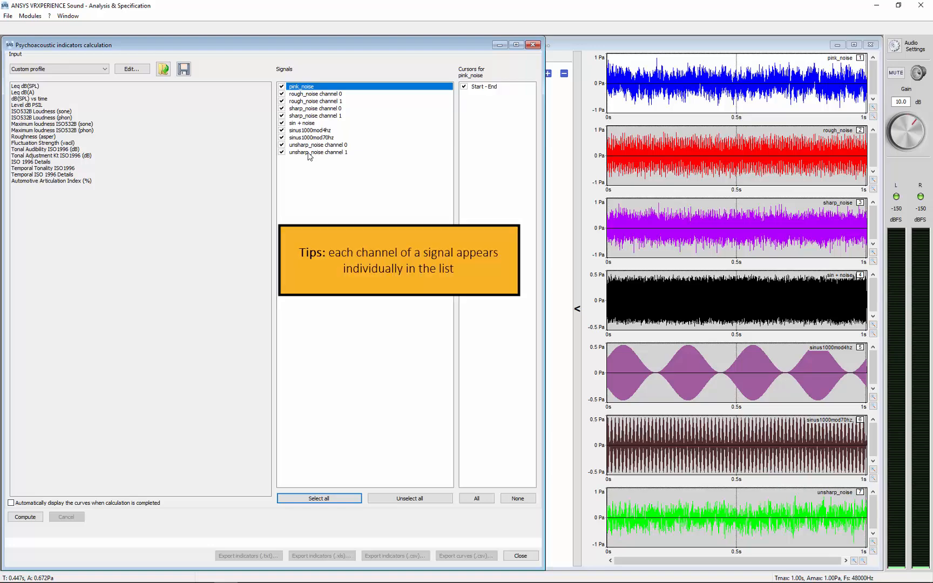
click(282, 152)
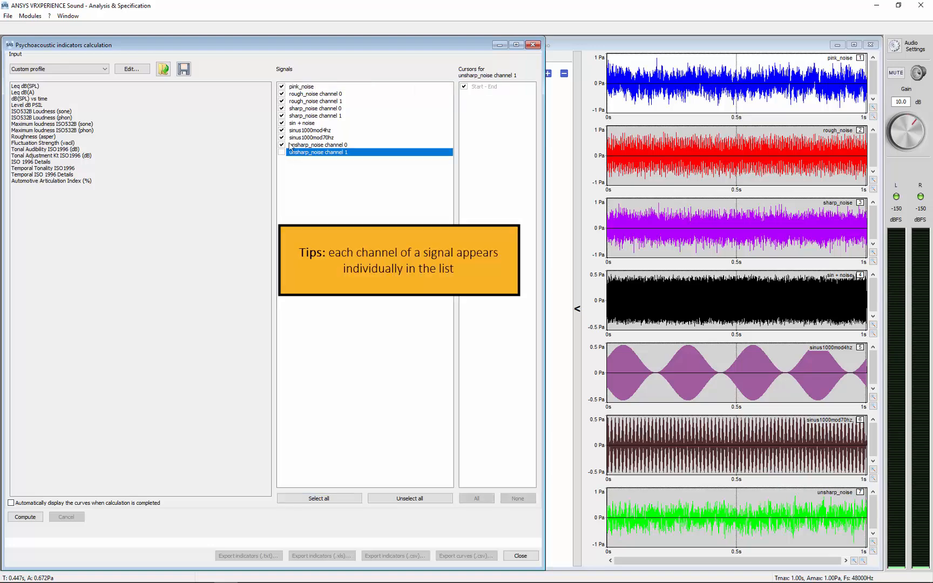
click(282, 116)
click(282, 101)
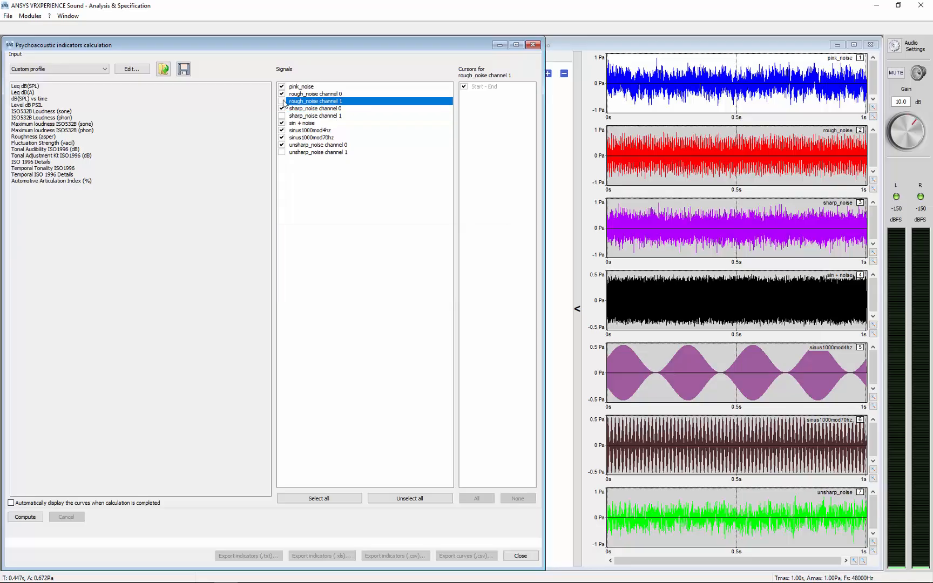
- Compute the Standard levels profile for the checked signals
click(138, 128)
click(67, 70)
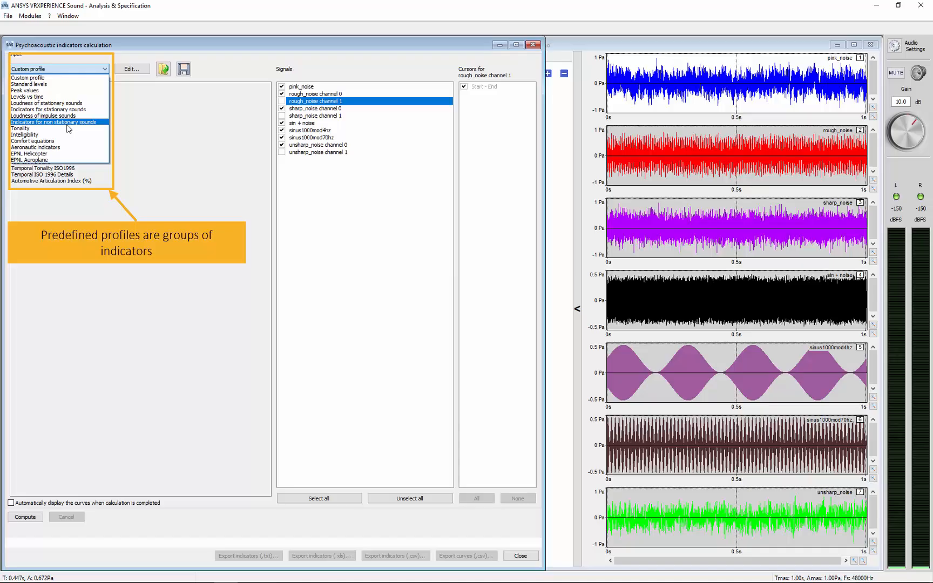
click(50, 85)
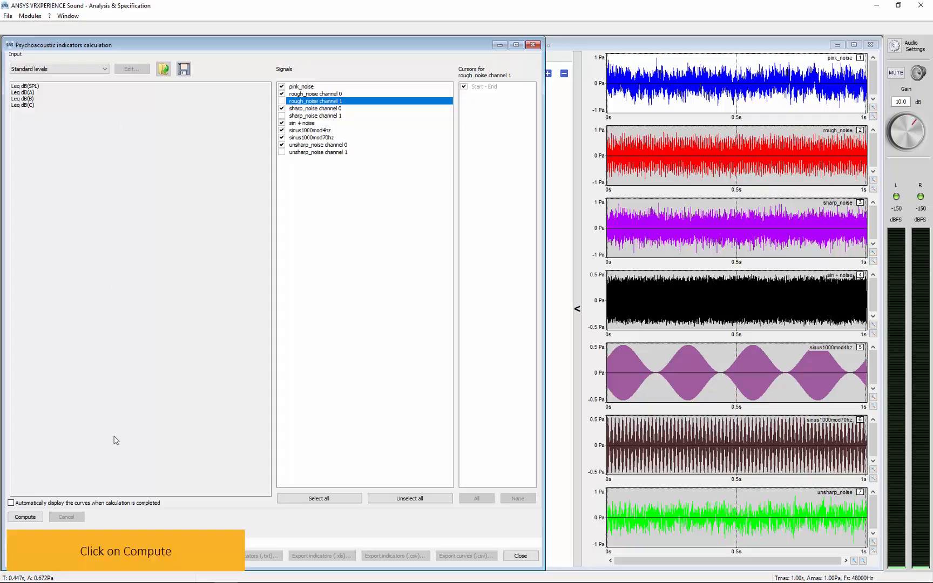
click(25, 517)
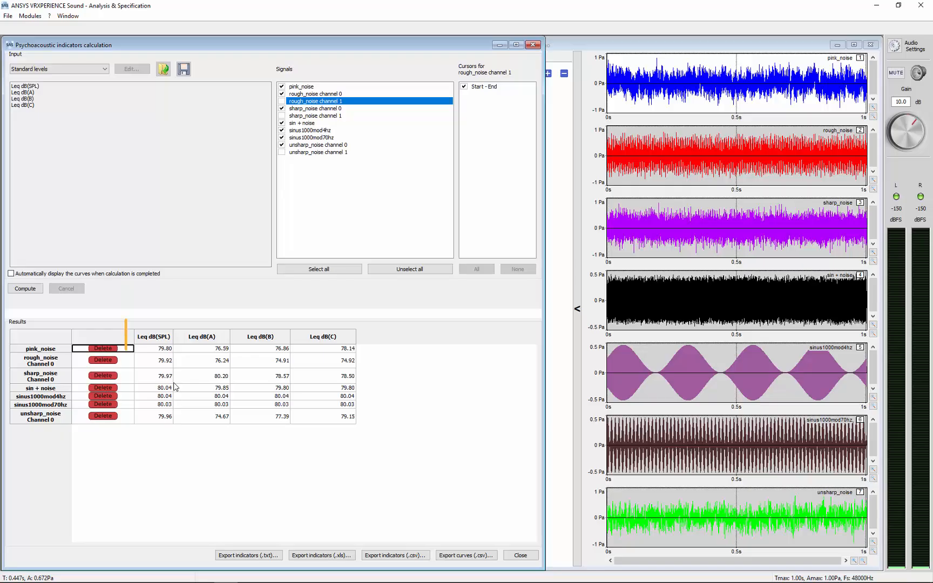
- Play the pink_noise, sinus1000mod4hz and sin + noise signals to compare them with their computed sound levels
click(686, 96)
key(space)
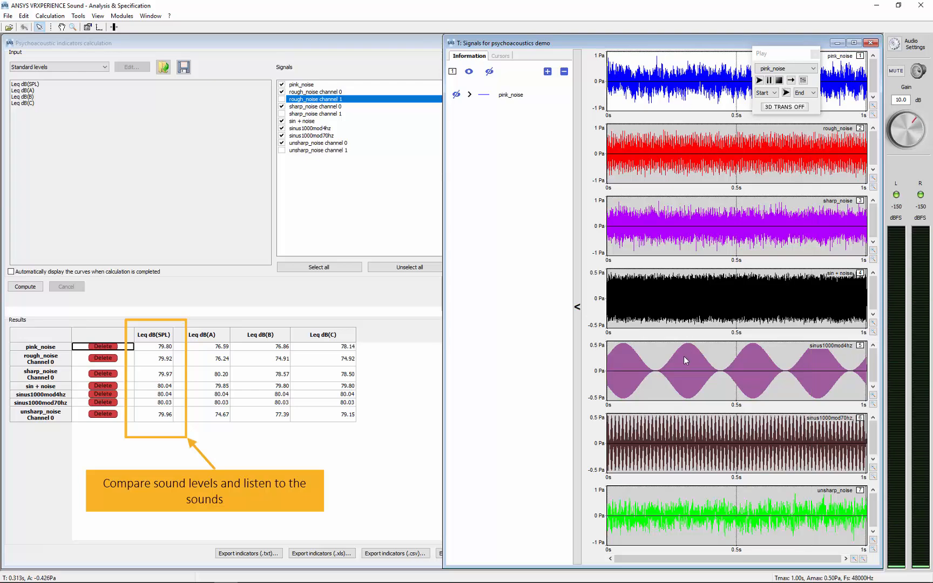
click(667, 362)
key(space)
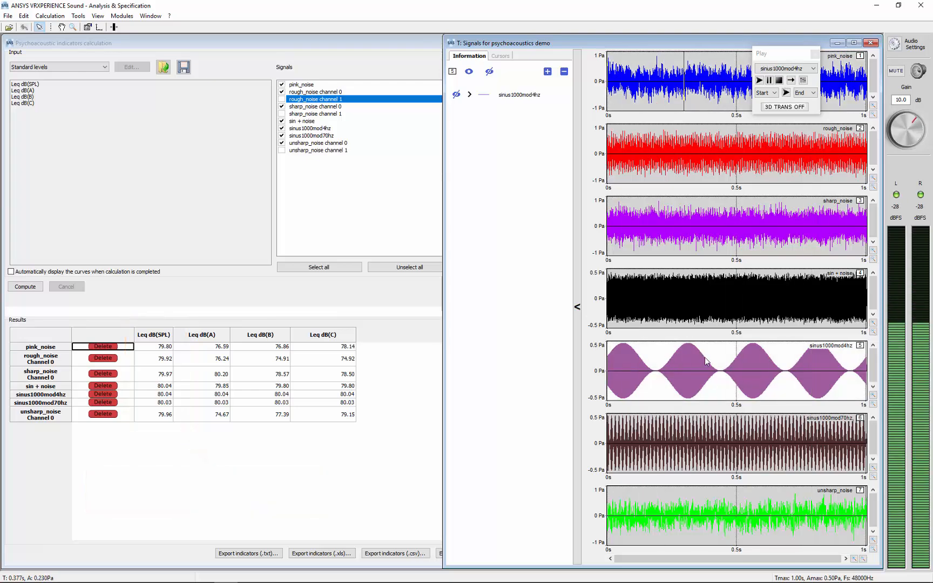
click(684, 292)
key(space)
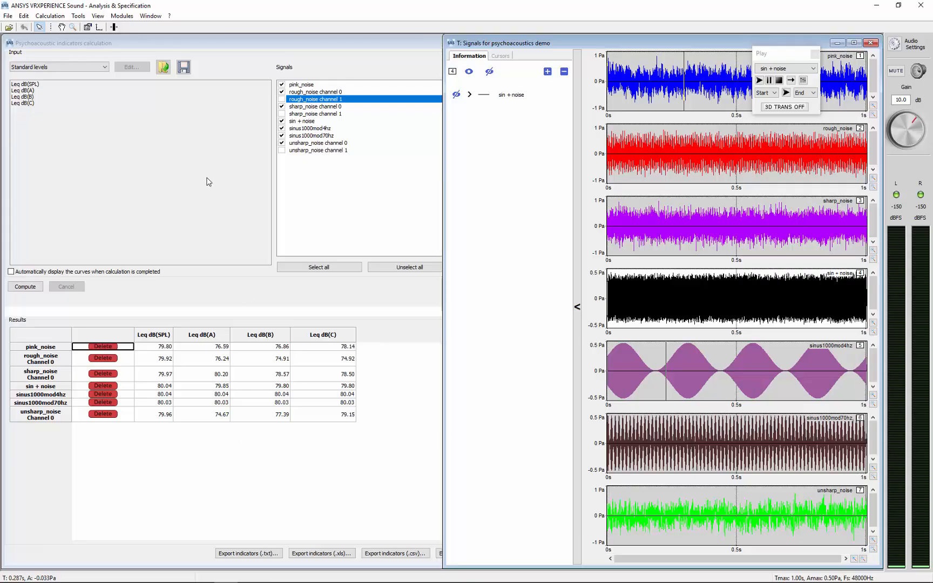
- Compute the Loudness of stationary sounds profile for the checked signals
click(99, 69)
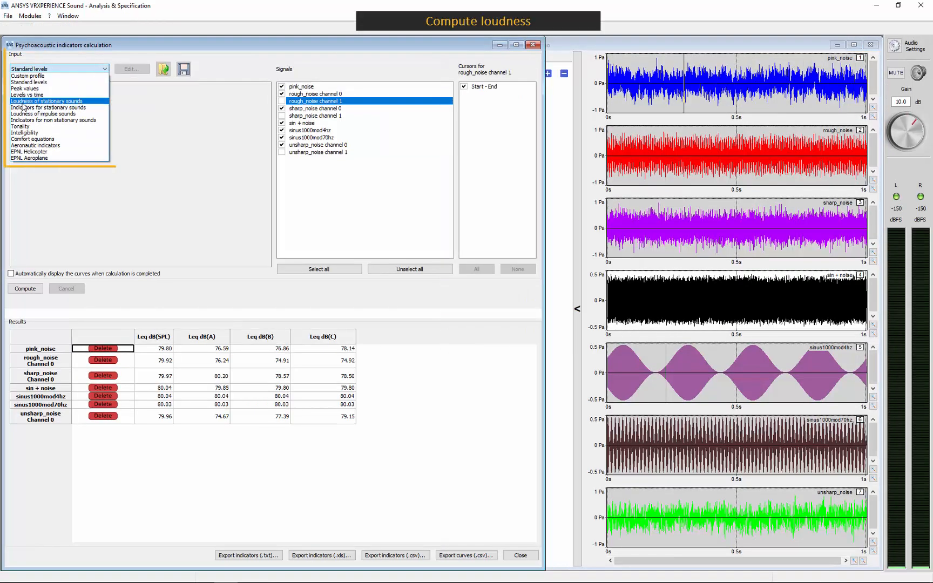
click(54, 102)
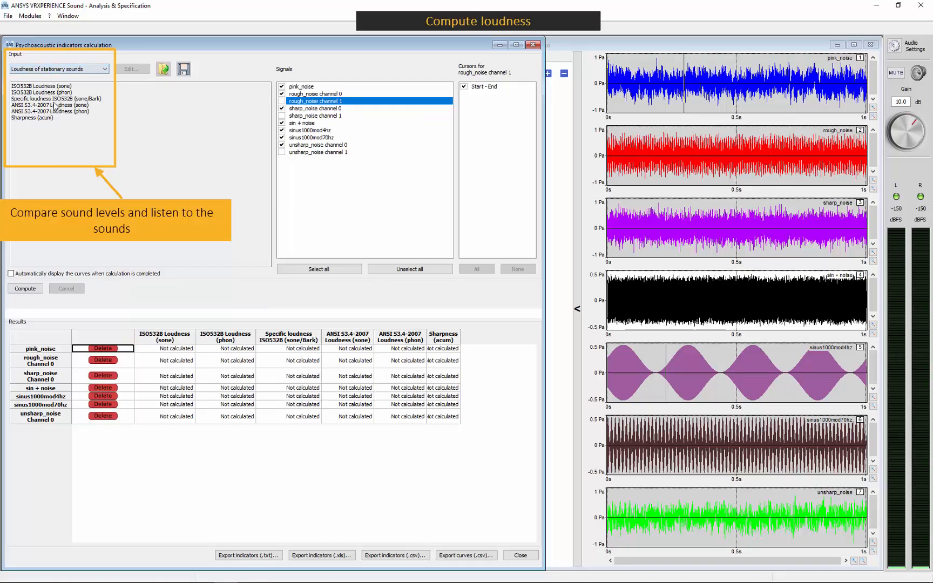
click(26, 289)
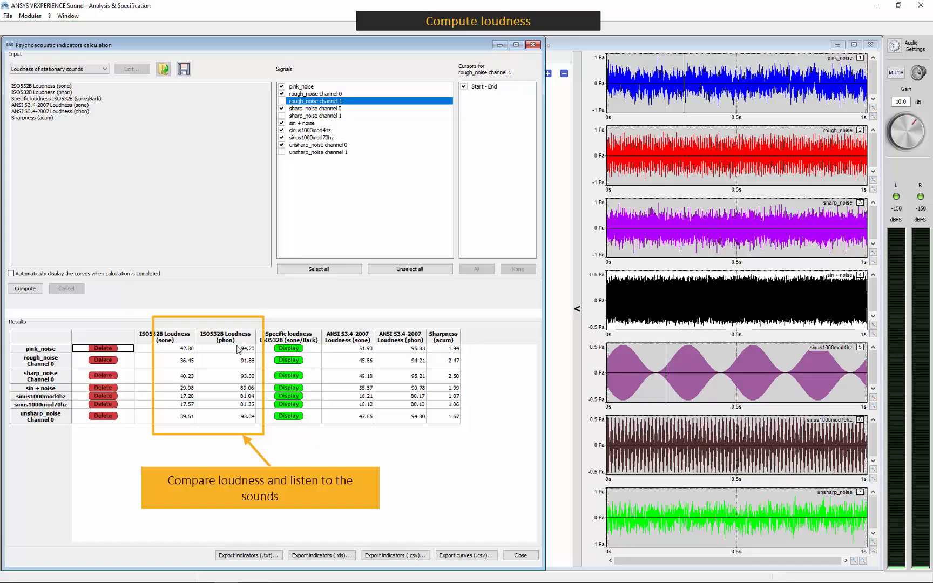
- Play the pink_noise and sinus1000mod70hz signals alternately to compare their perceived loudness with the computed values
click(695, 97)
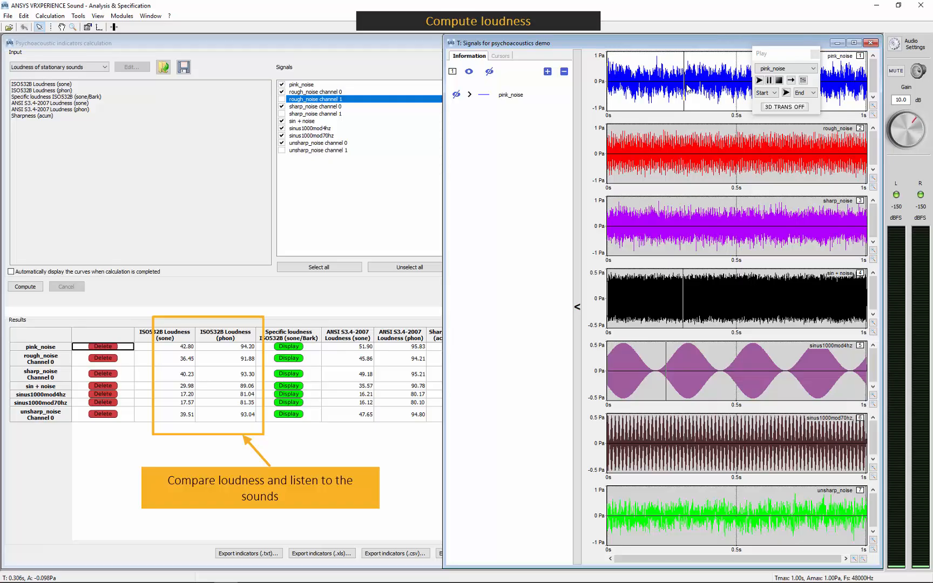
key(space)
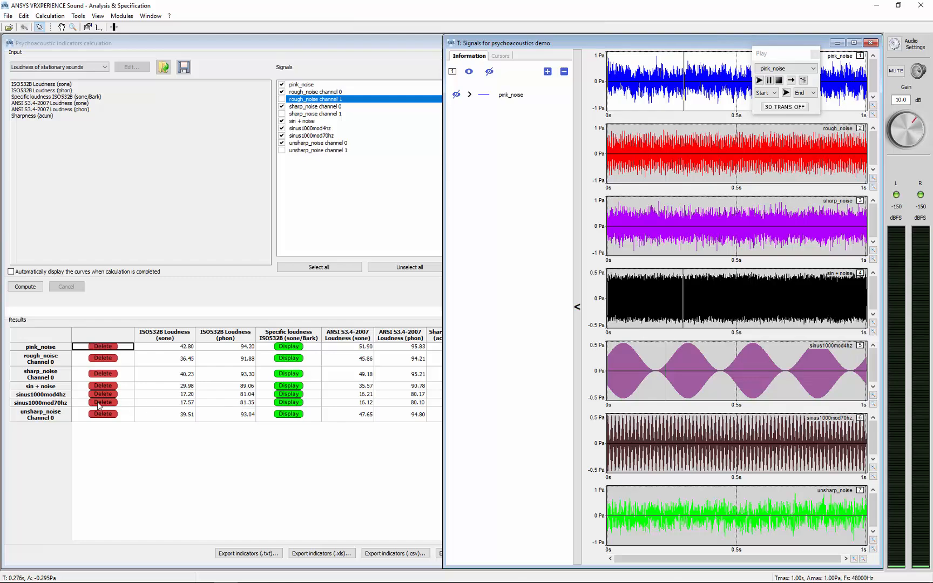
click(703, 440)
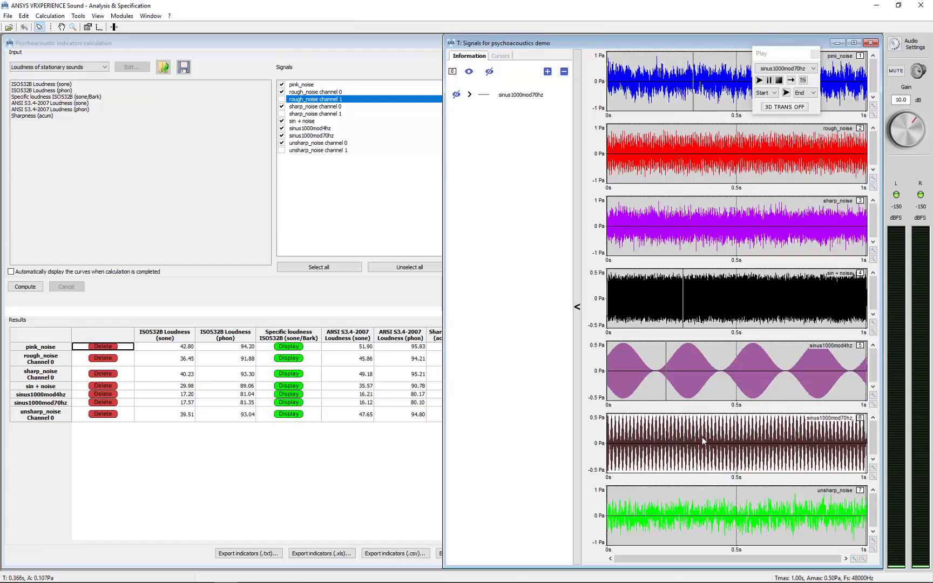
key(space)
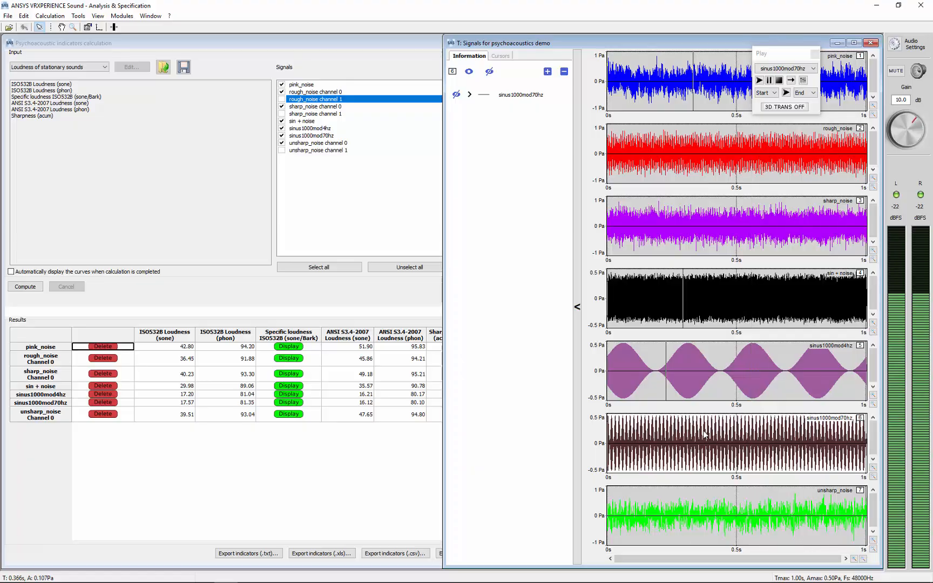
click(697, 86)
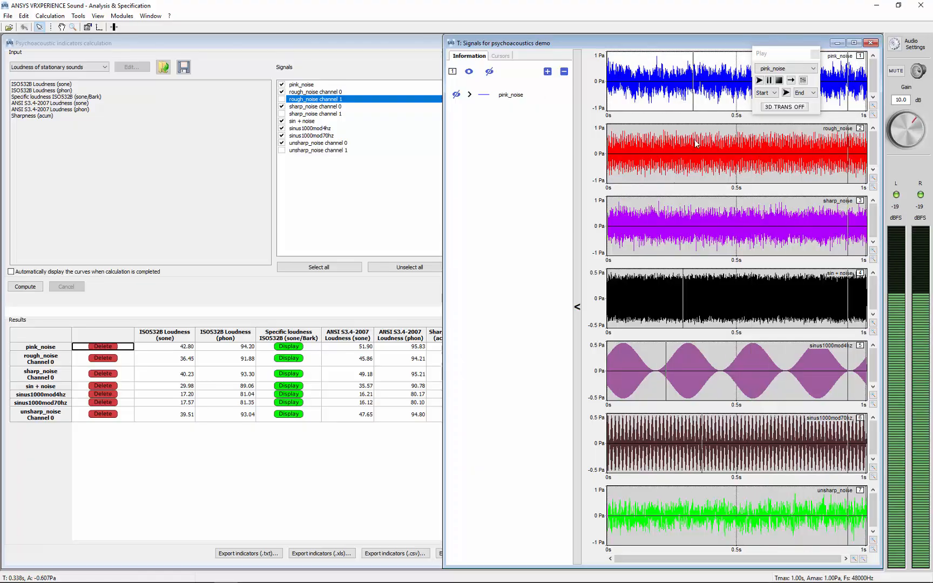
click(691, 432)
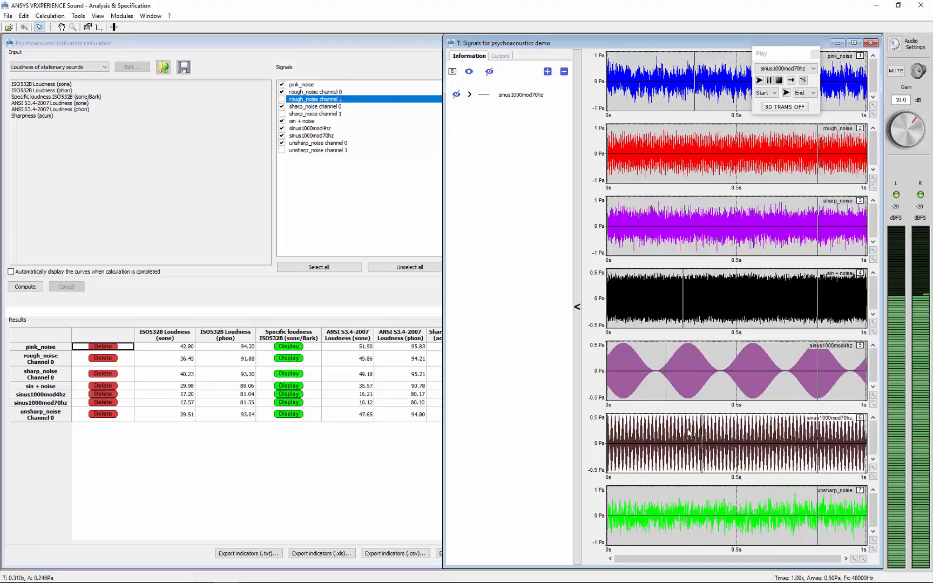
- Compute the Intelligibility profile for the checked signals
click(218, 247)
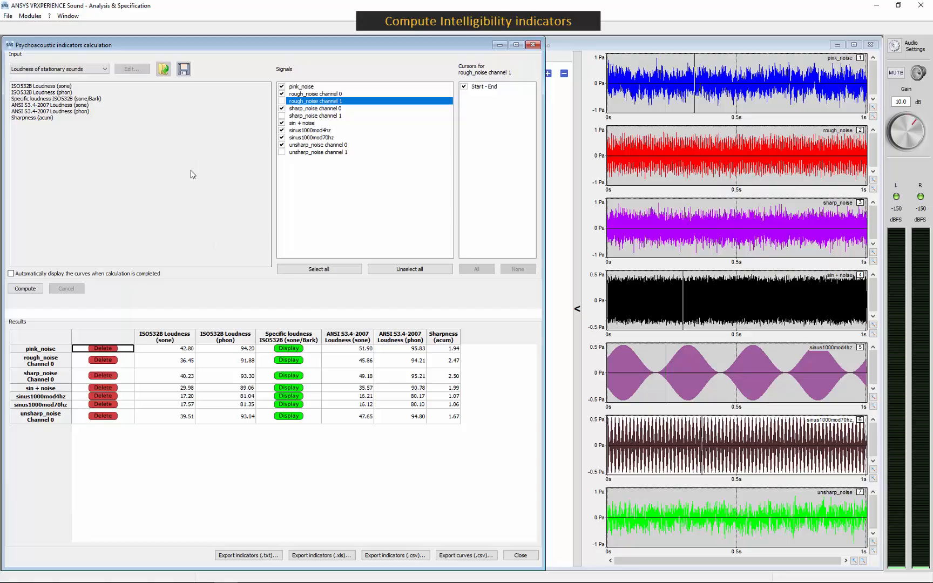
click(87, 69)
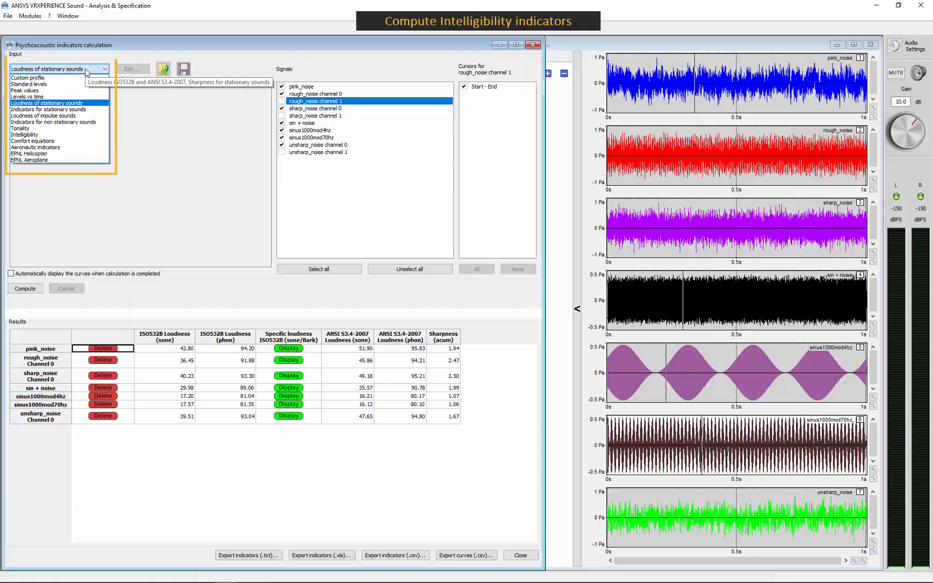
click(34, 135)
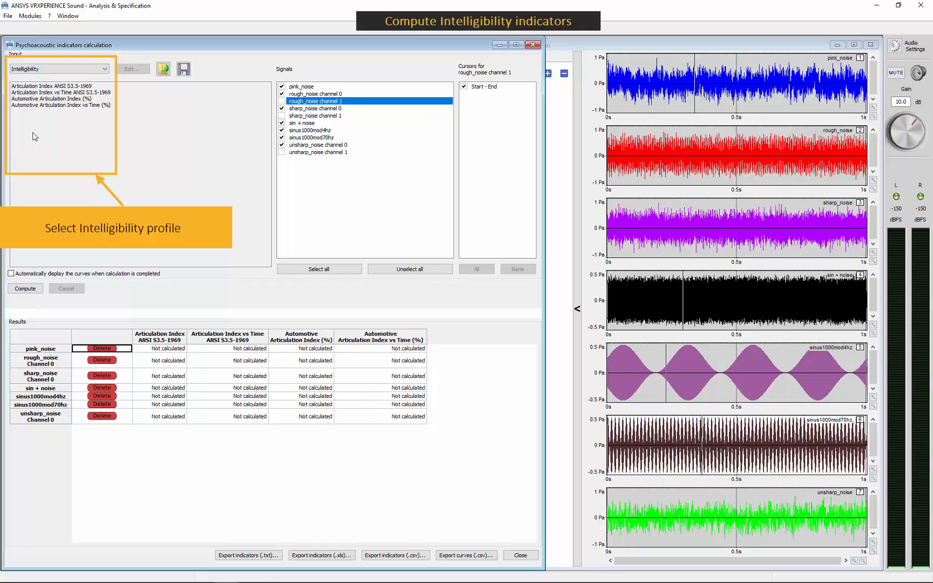
click(31, 291)
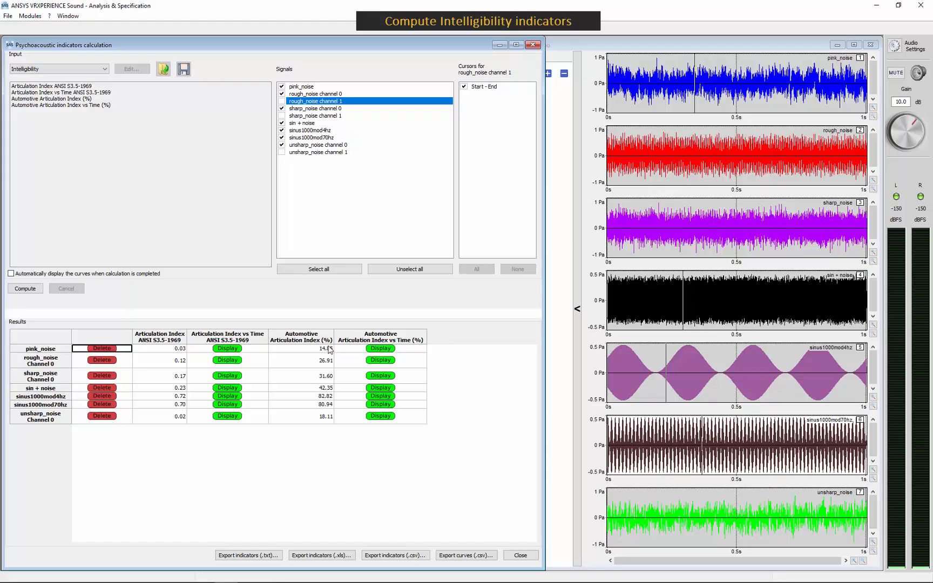
- Listen to pink_noise and sinus1000mod70hz to compare them with their articulation index results
click(717, 82)
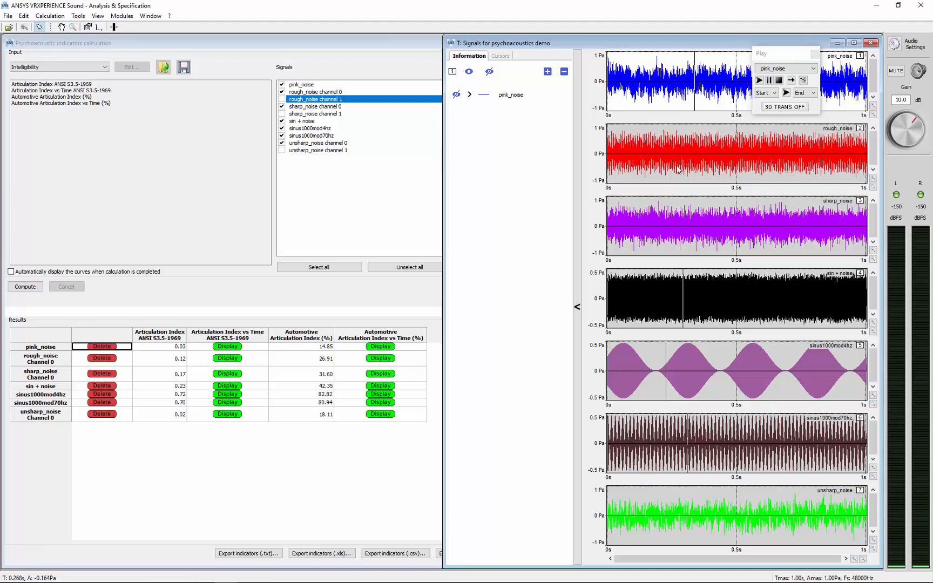
click(680, 456)
key(space)
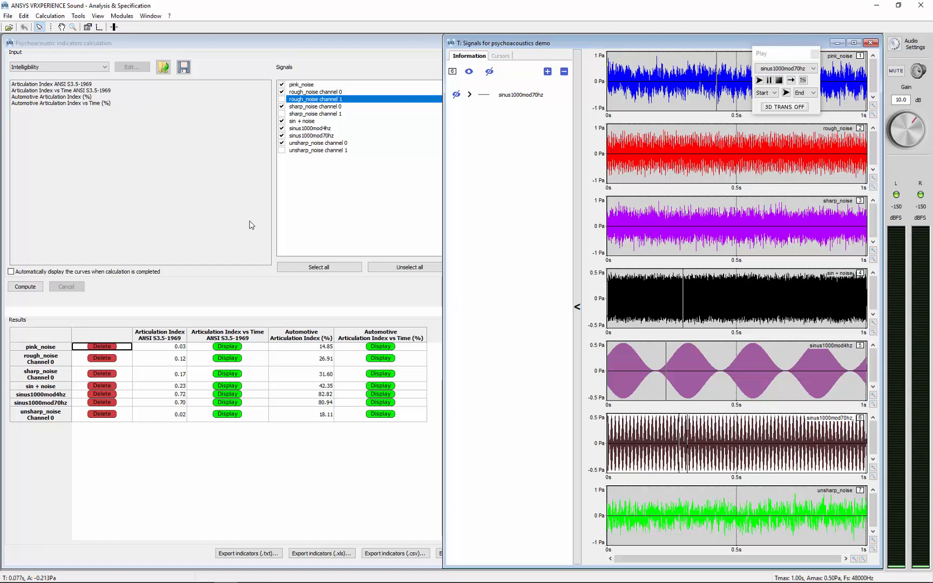
- Compute the Tonality profile for the checked signals
click(87, 67)
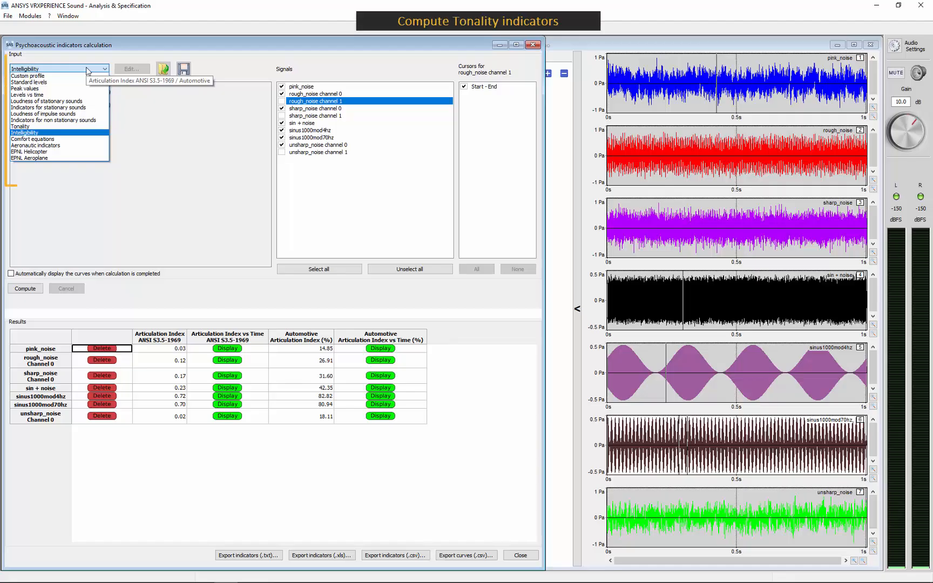
click(73, 128)
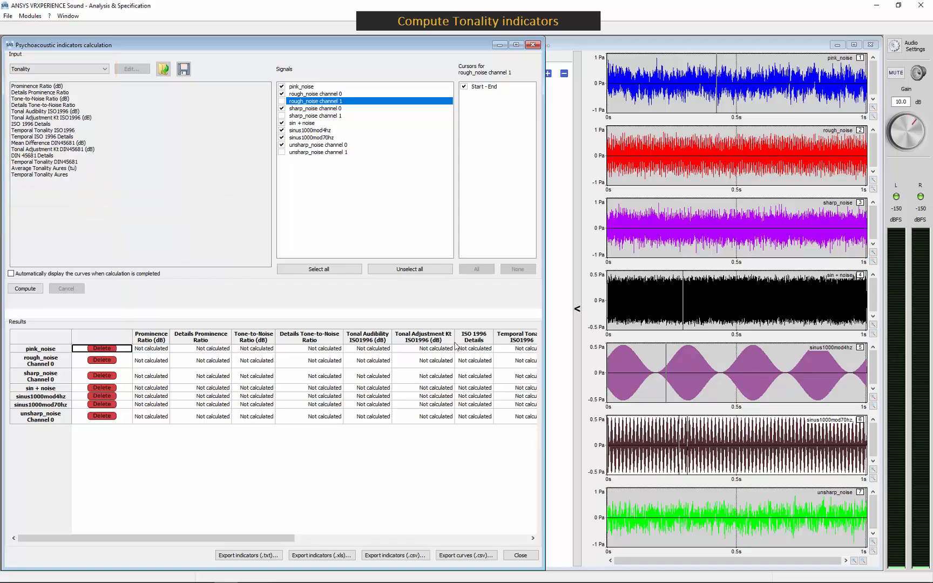
click(25, 289)
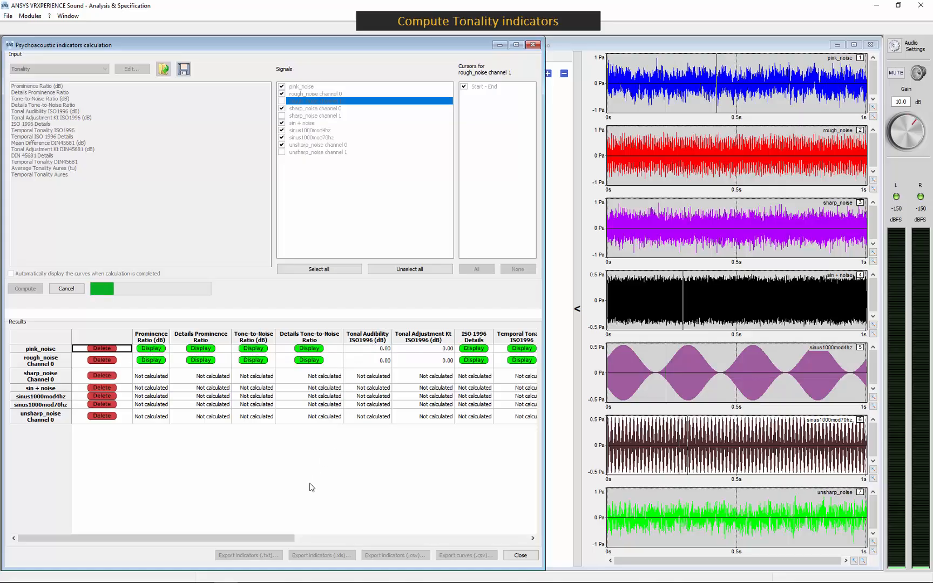
- Examine the tonality results of all signals, comparing the ISO 1996 and DIN 45681 indicator values
drag(277, 538, 425, 539)
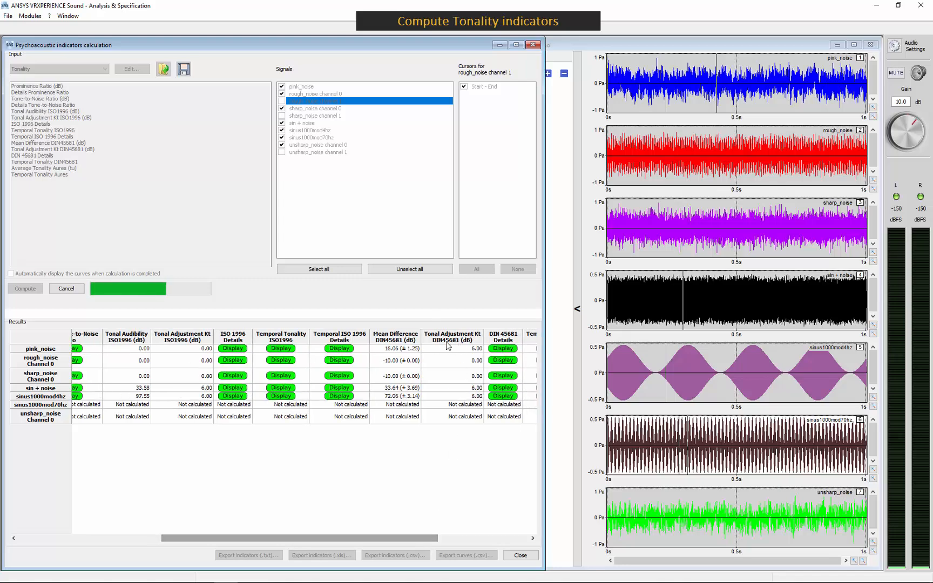
drag(427, 538, 267, 537)
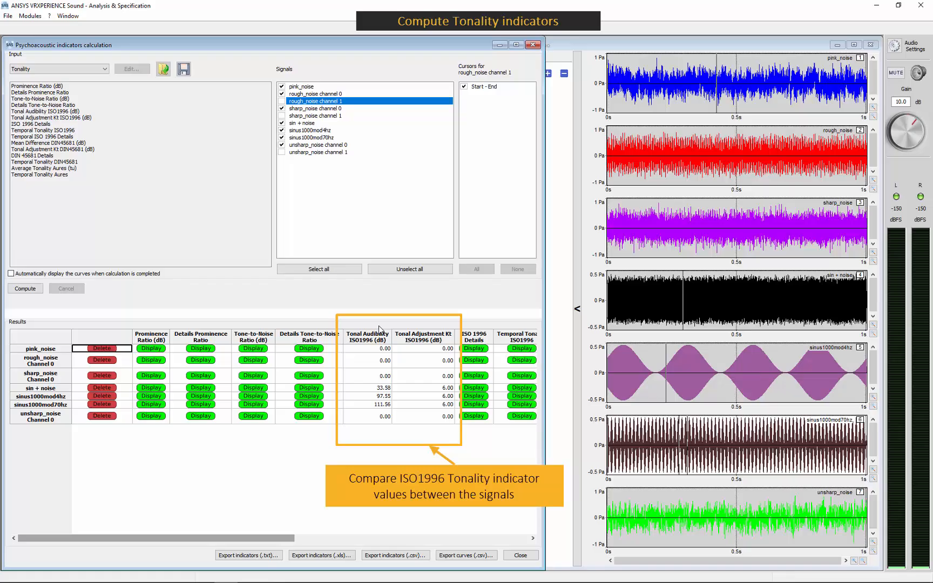
click(700, 156)
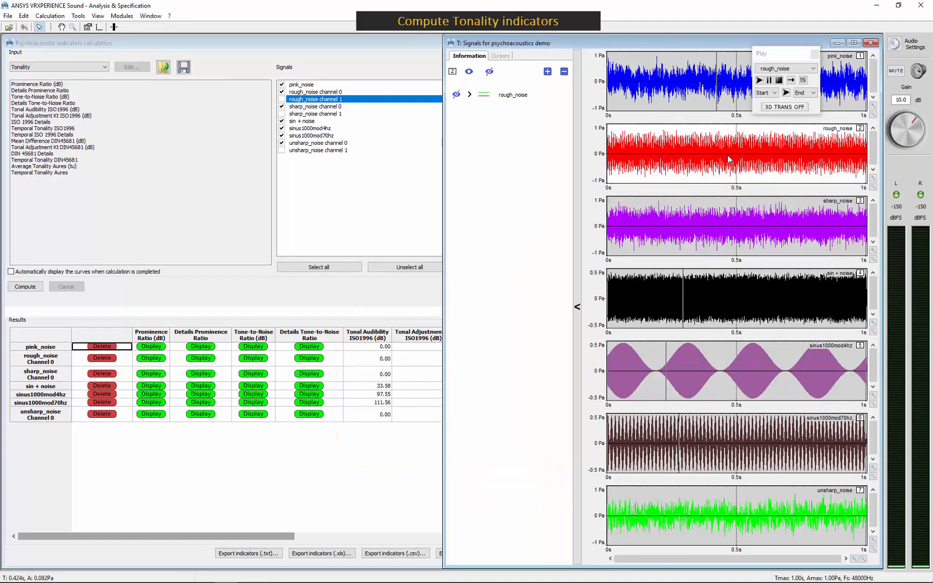
click(413, 368)
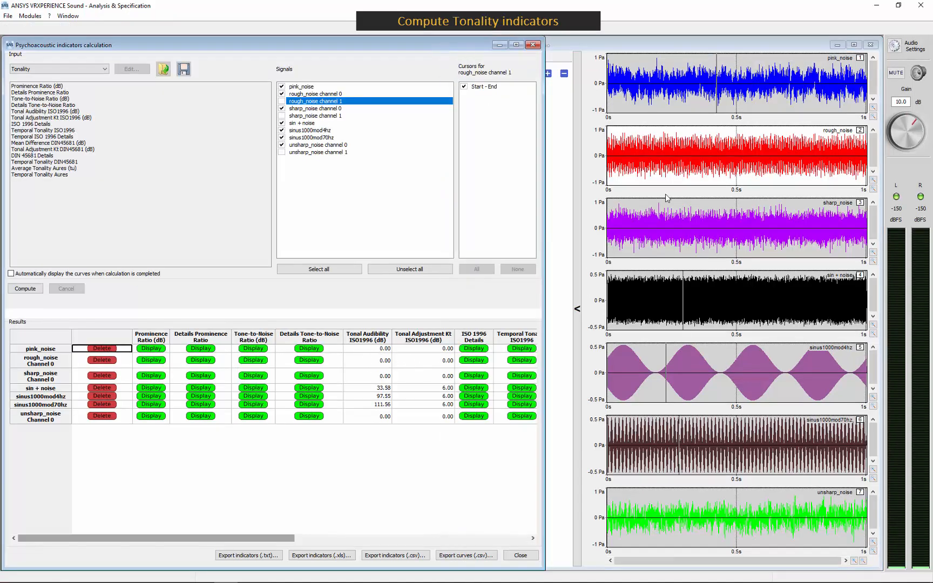
- Listen to sin + noise and compare rough_noise, pink_noise and sinus1000mod4hz against their tonality results
click(688, 170)
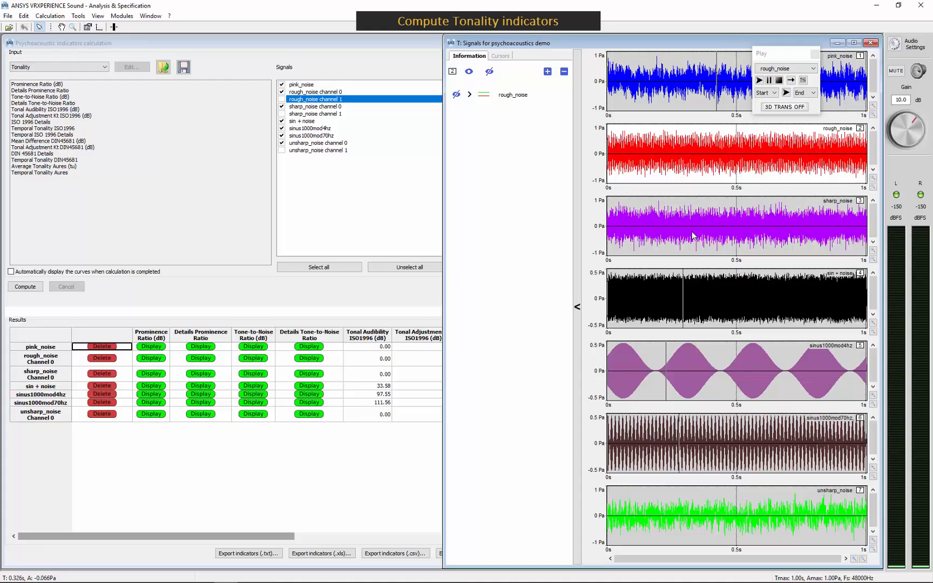
click(683, 86)
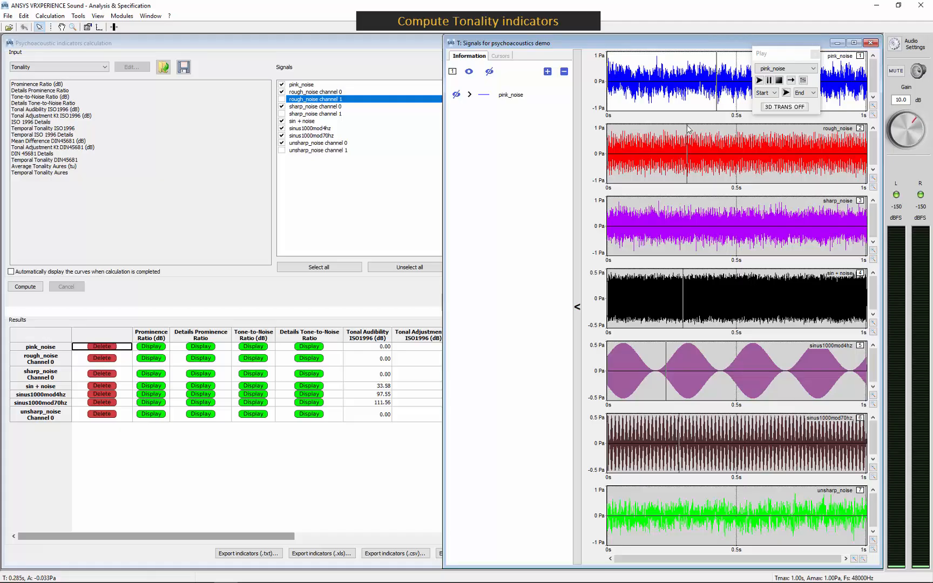
click(692, 305)
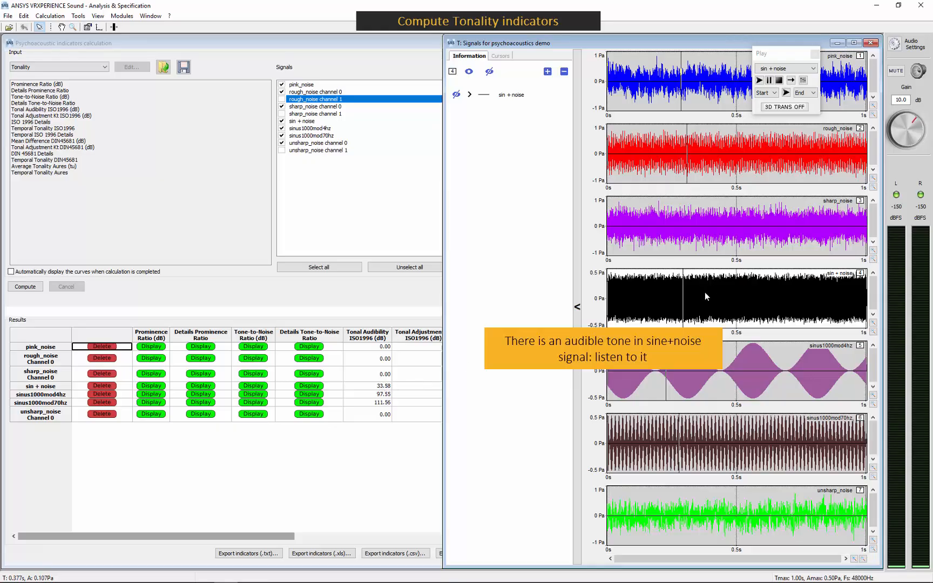
key(space)
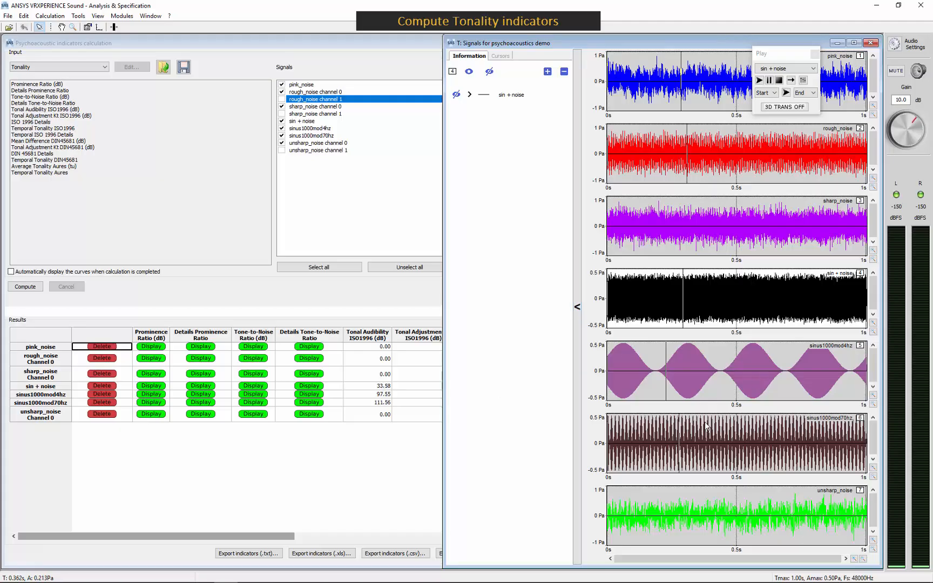
click(715, 382)
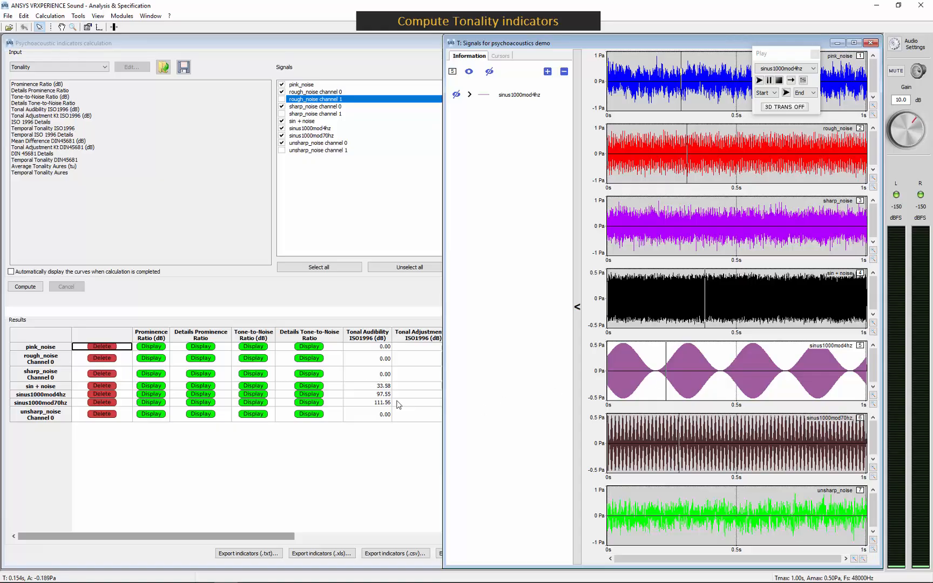
- Switch to the custom profile and exclude the dB (A) Leq level from its indicators
click(285, 300)
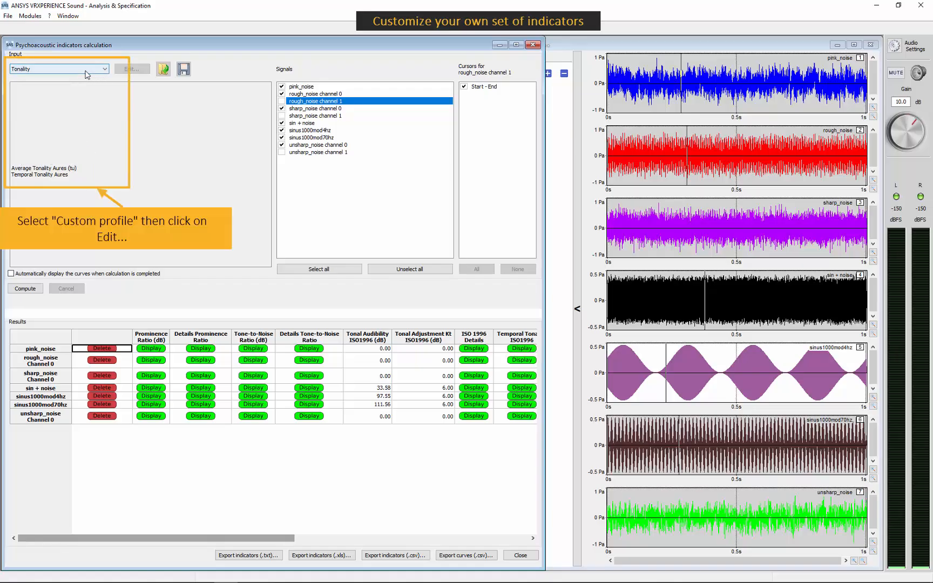
click(103, 70)
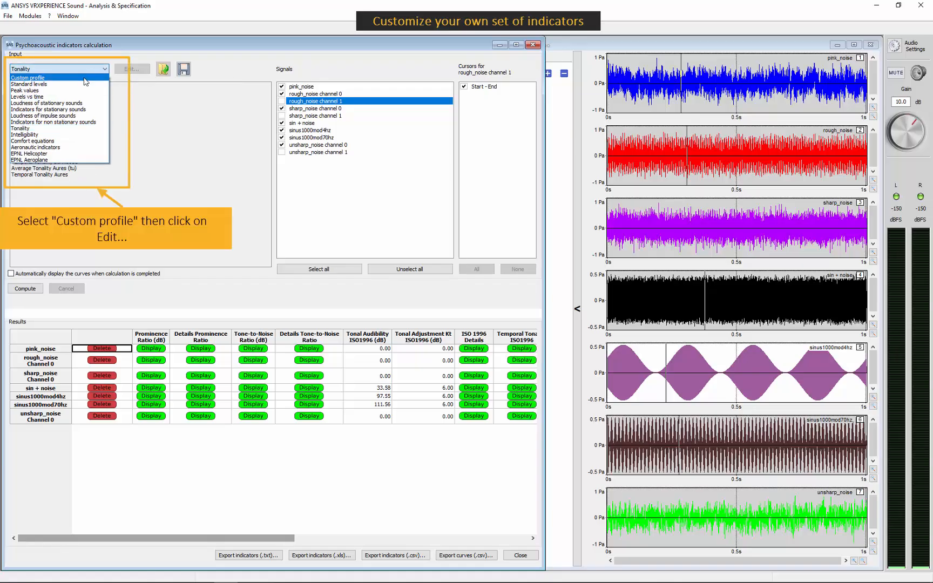
click(58, 81)
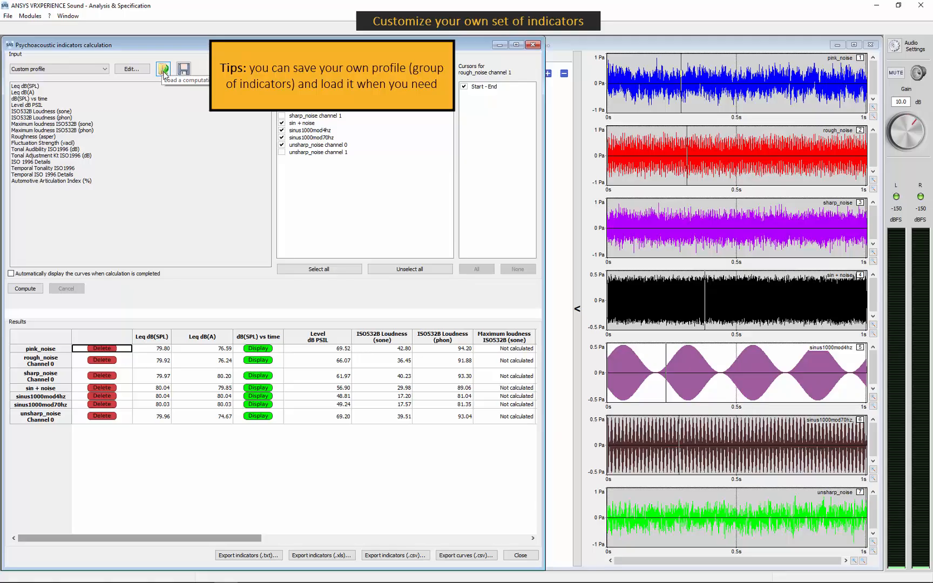
click(132, 70)
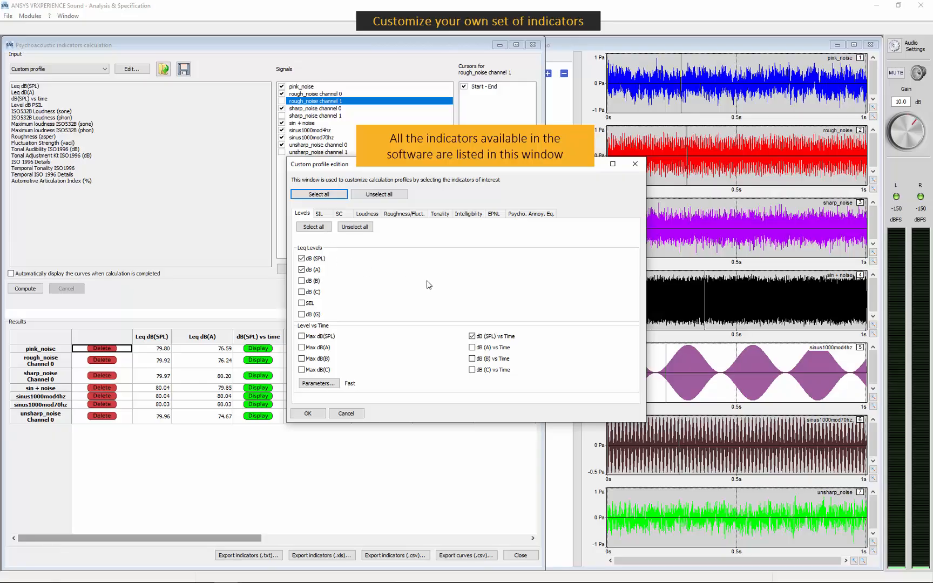
click(303, 272)
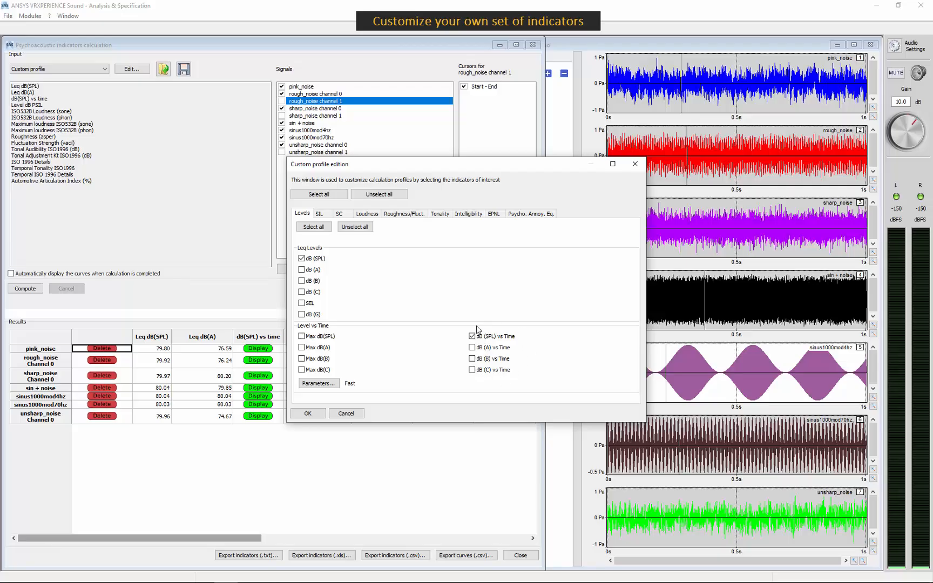
- Set the sound level meter setting of the custom profile's level vs time indicators to Impulse
click(323, 385)
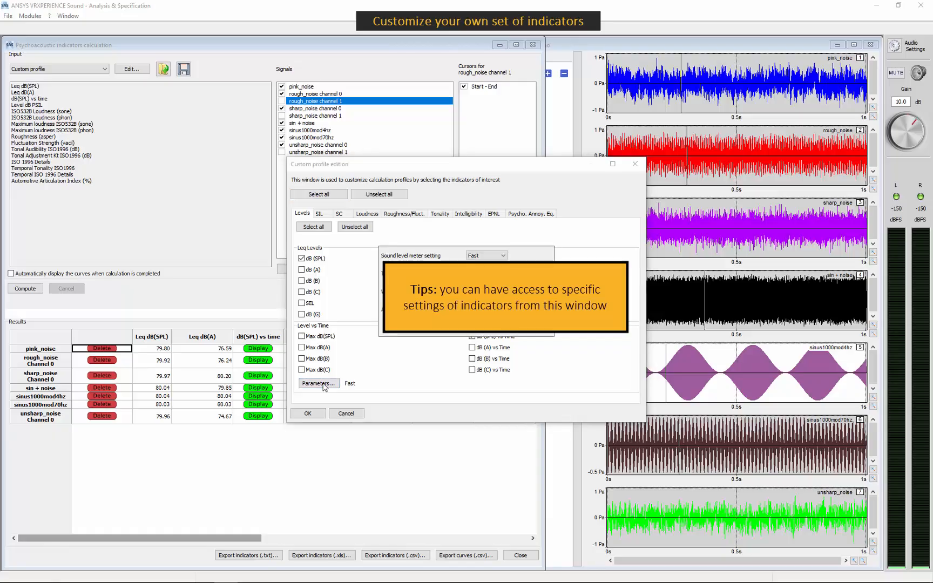
click(491, 257)
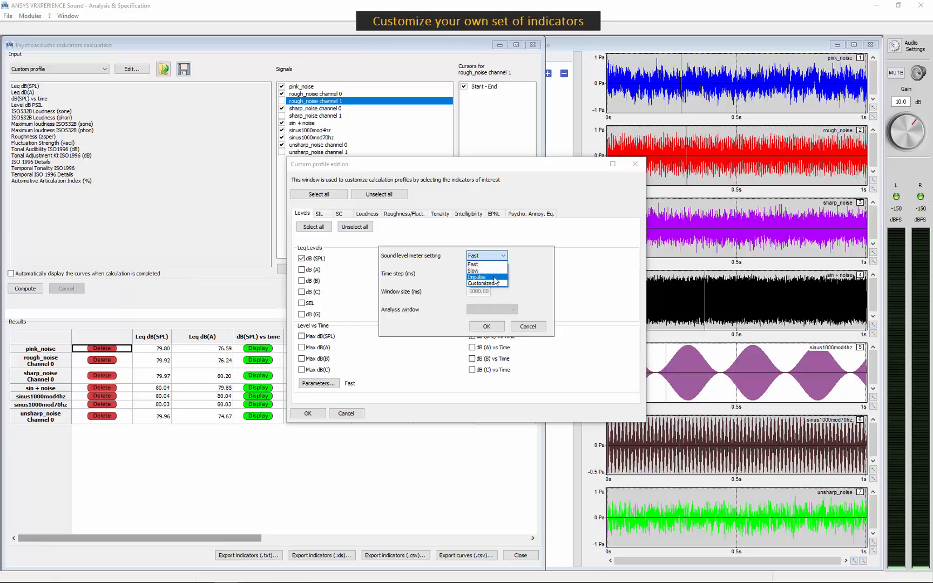
click(495, 277)
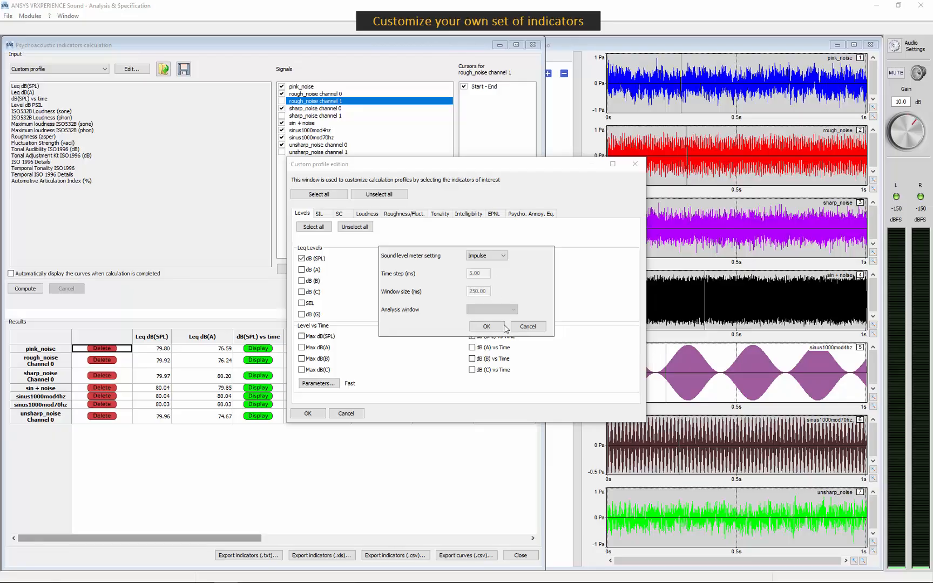
click(486, 327)
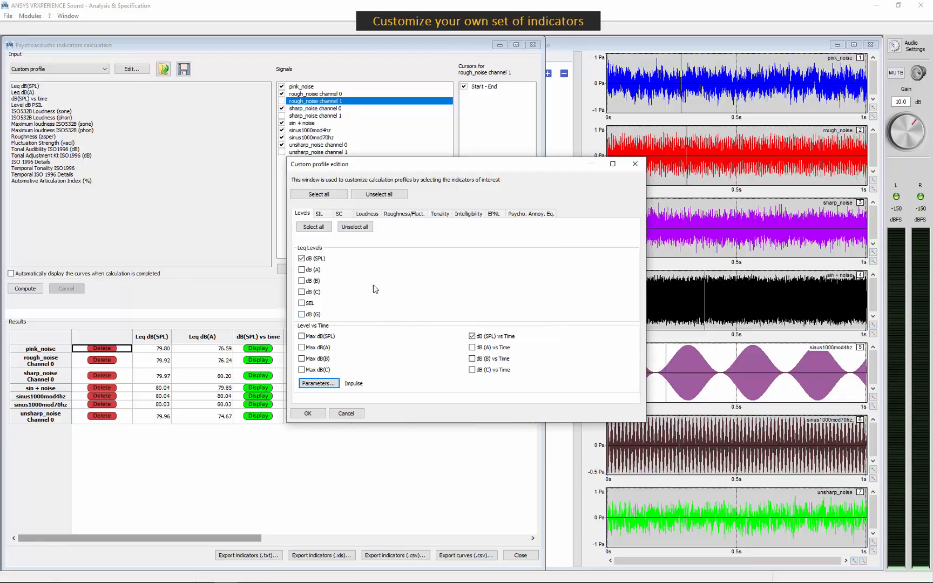
- Review the custom profile's other indicator categories, from SIL to psychoacoustic annoyance, including the polynomial comfort equation settings
click(320, 214)
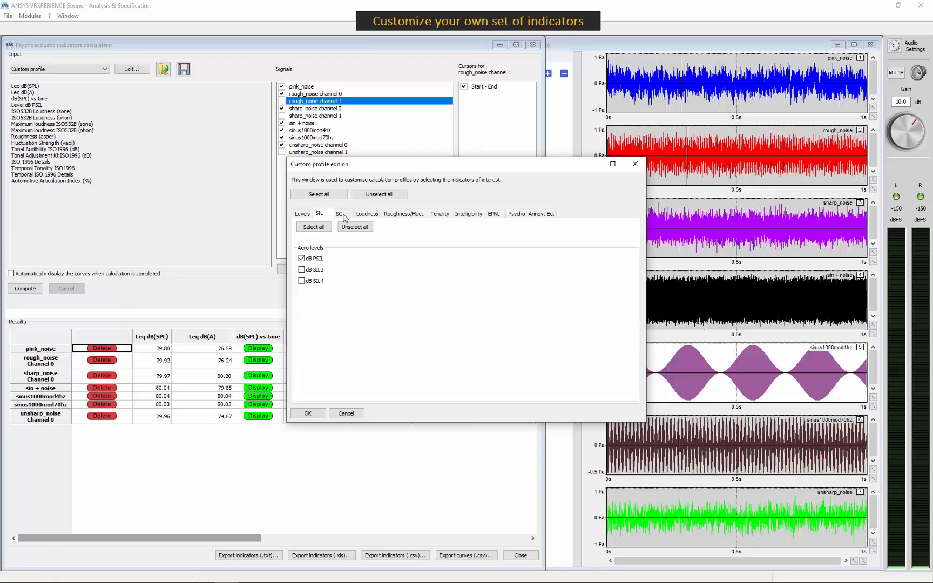
click(343, 216)
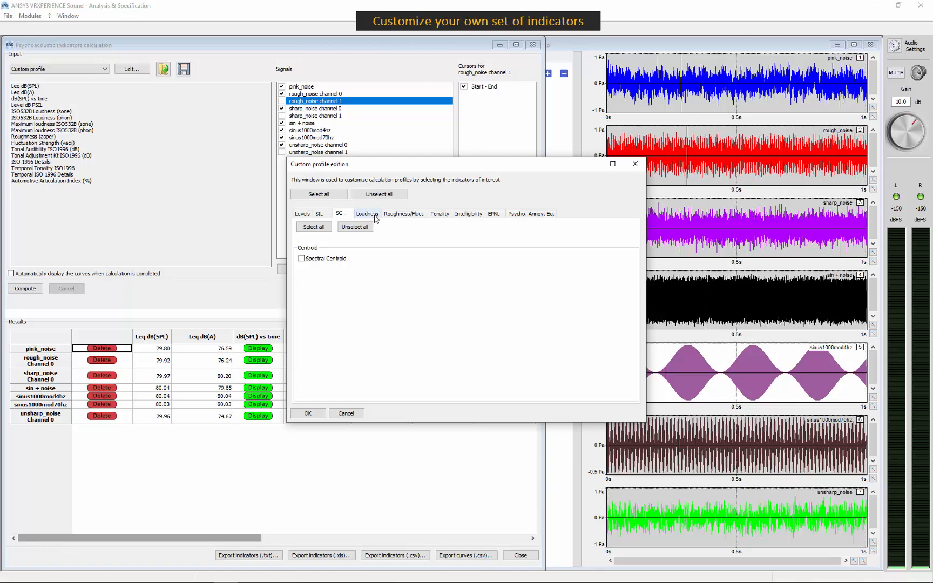
click(369, 214)
click(474, 282)
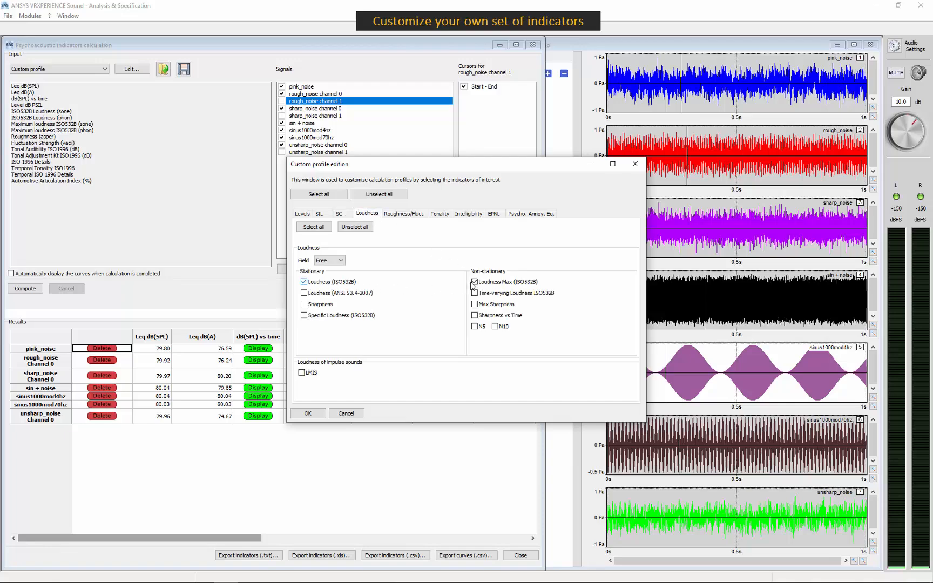
click(405, 214)
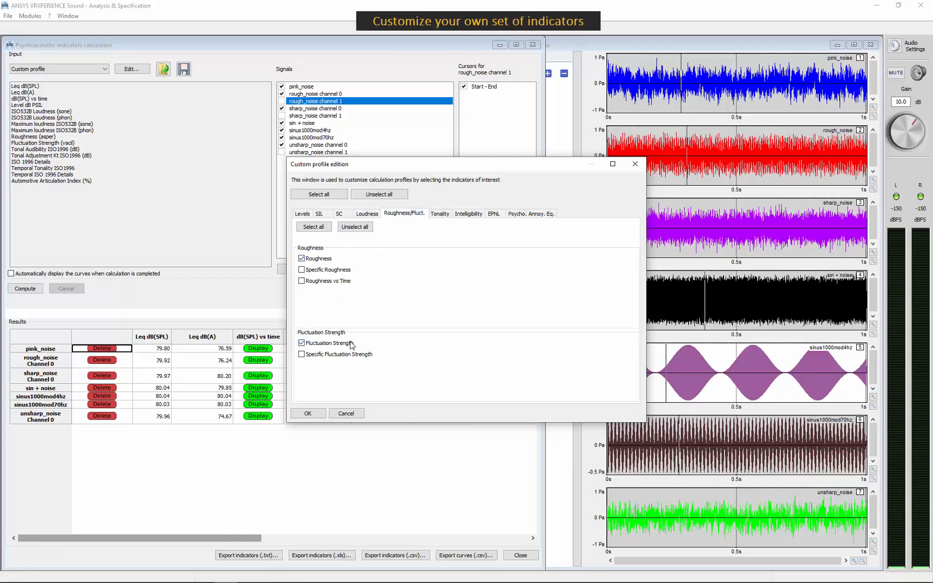
click(440, 214)
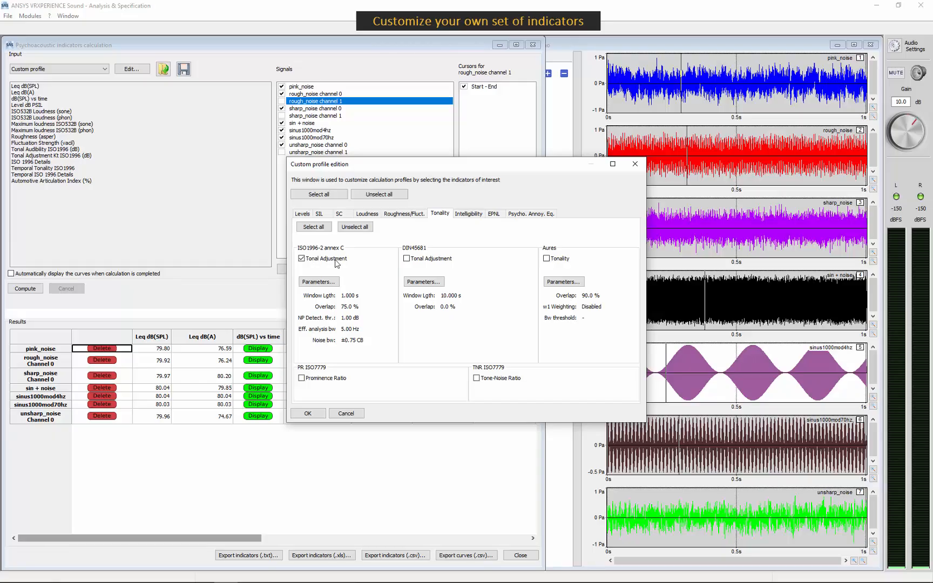
click(469, 214)
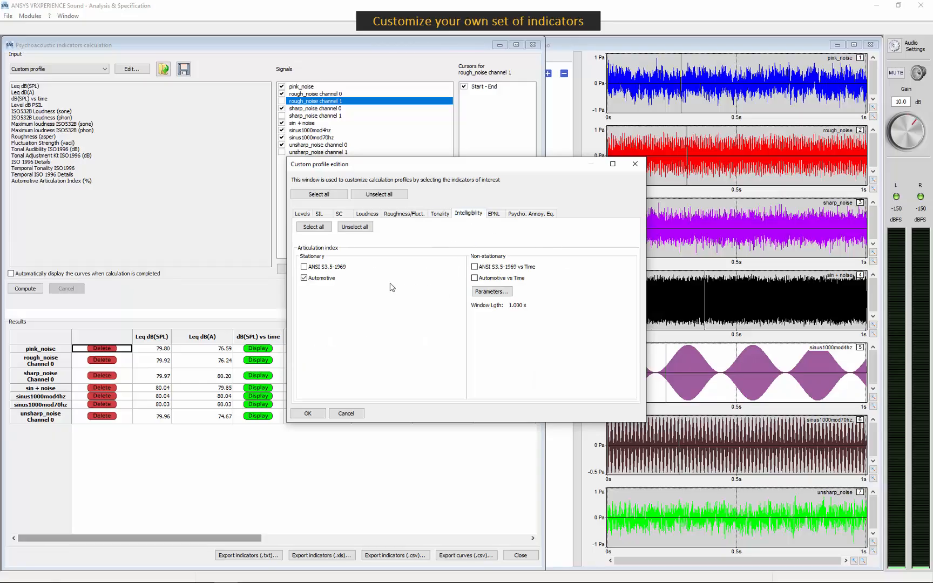
click(495, 214)
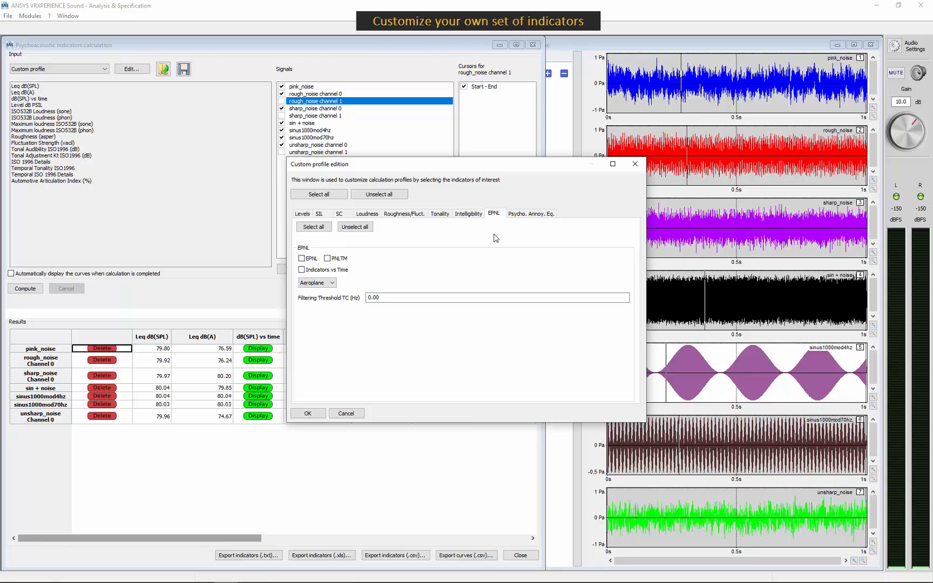
click(534, 217)
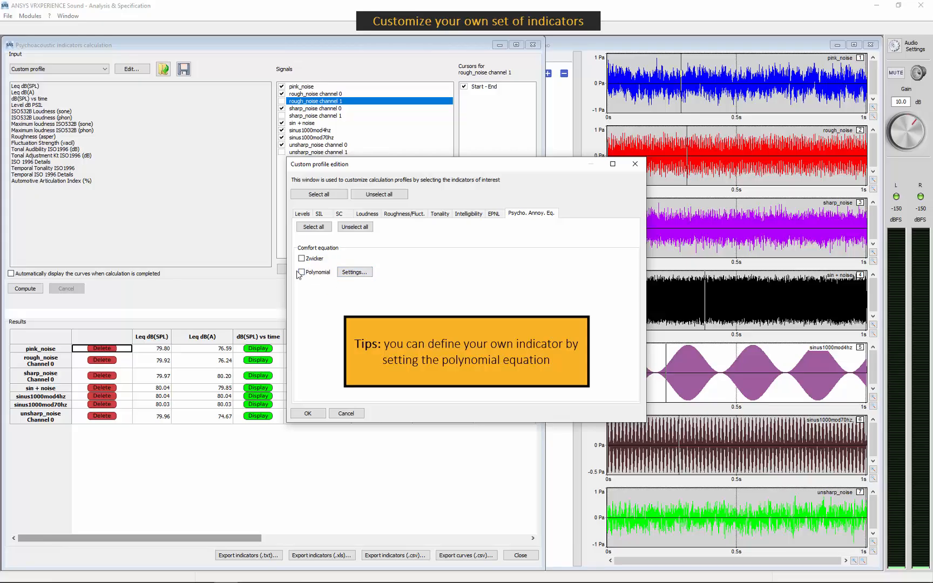
click(350, 273)
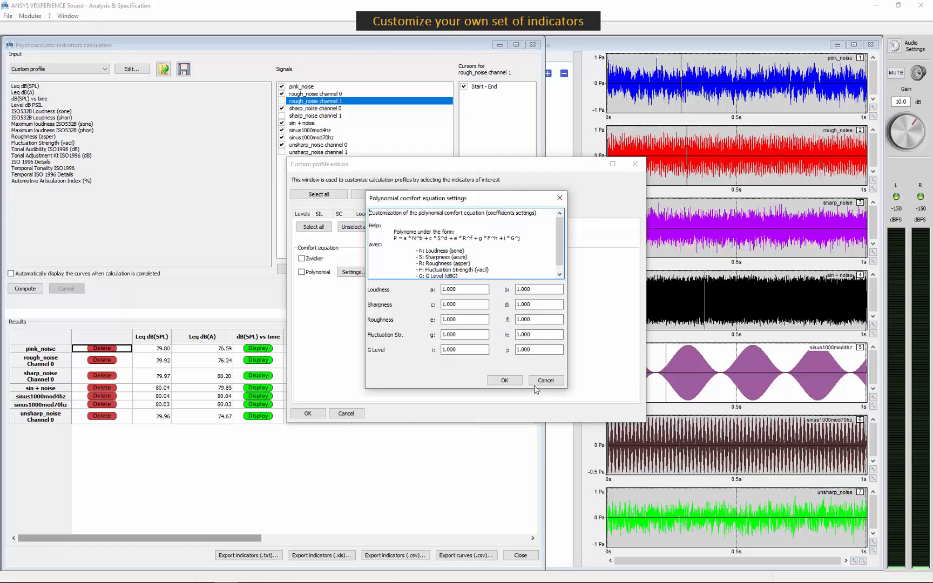
click(505, 381)
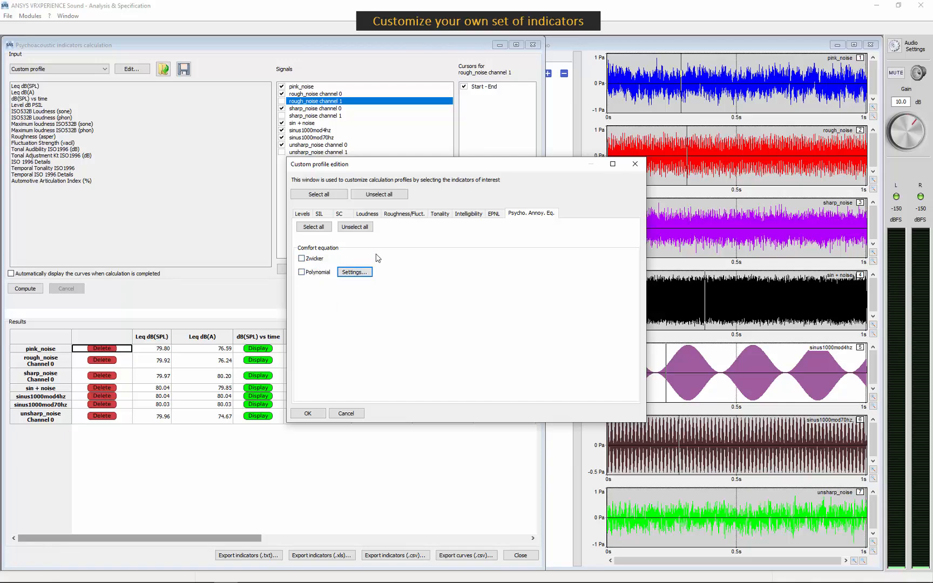
- Accept the edited custom profile and compute its indicators for the checked signals
click(306, 214)
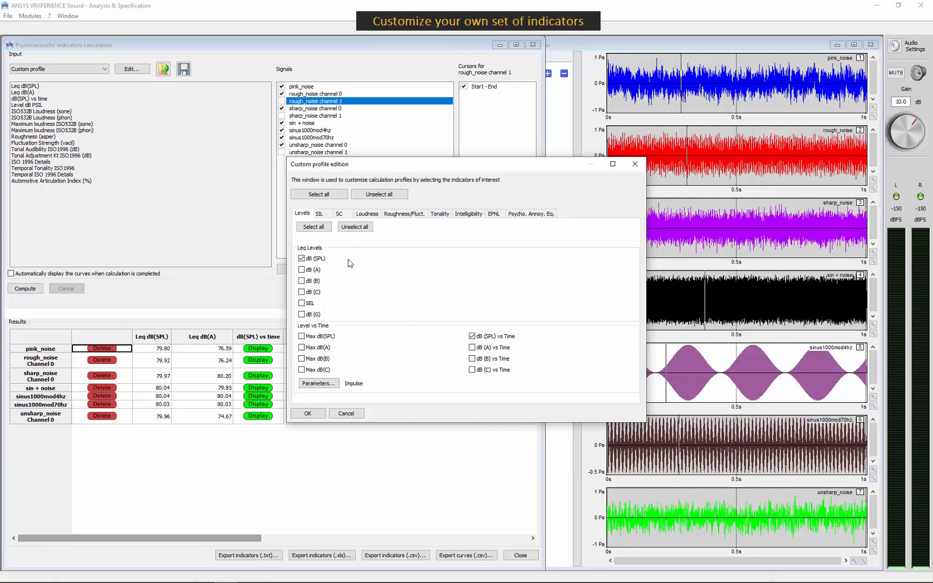
click(307, 414)
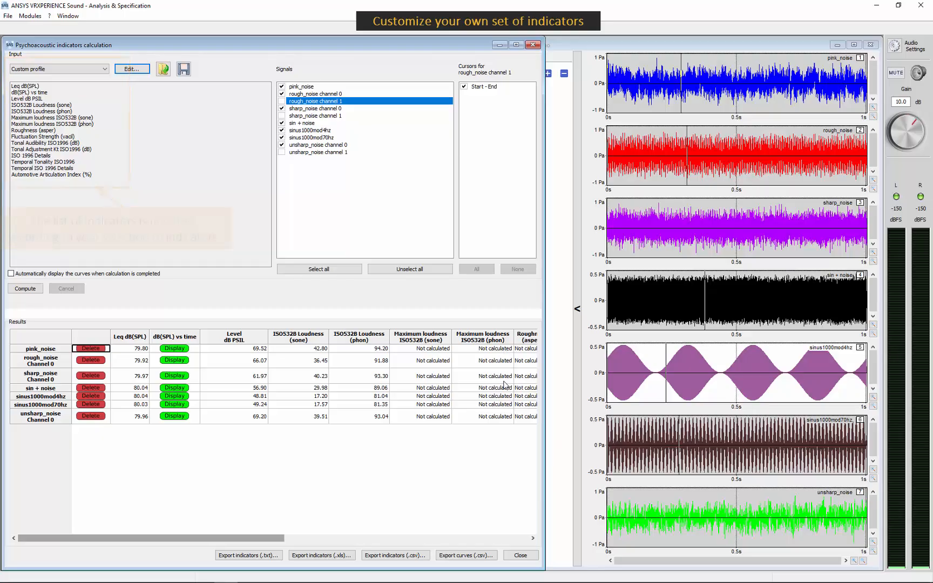
click(40, 292)
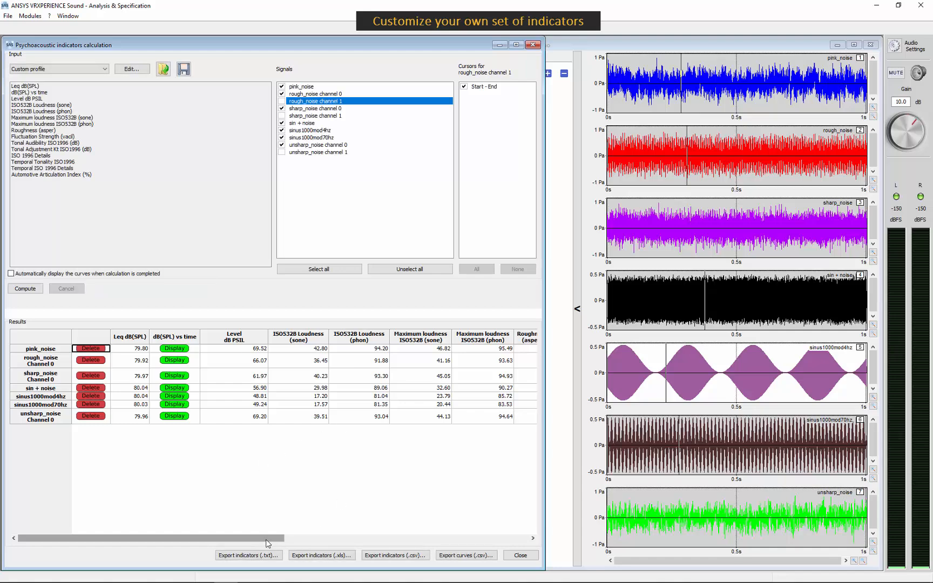
- Examine the computed custom profile results across all indicator columns in an enlarged view, then restore the window size
drag(267, 543, 311, 533)
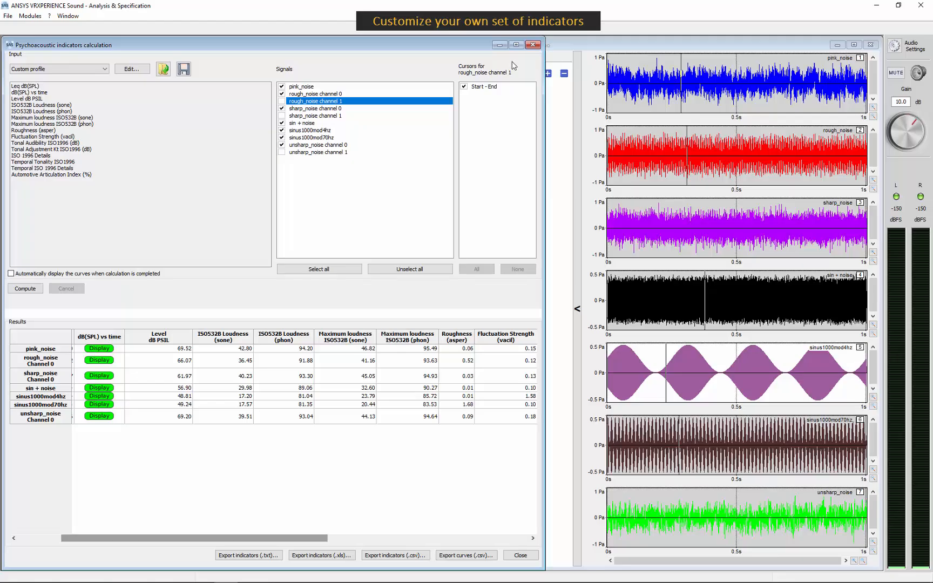
click(516, 45)
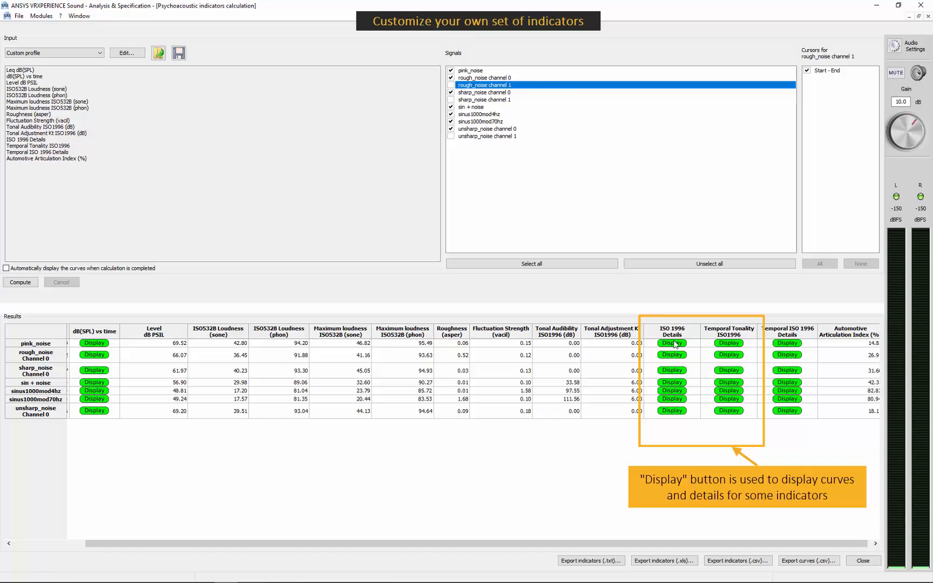
click(919, 17)
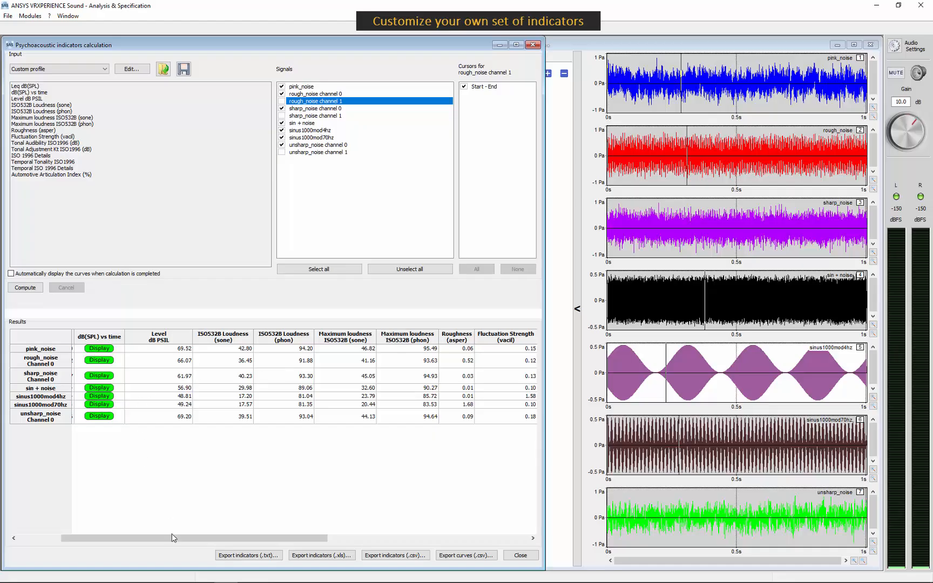
drag(173, 537, 111, 535)
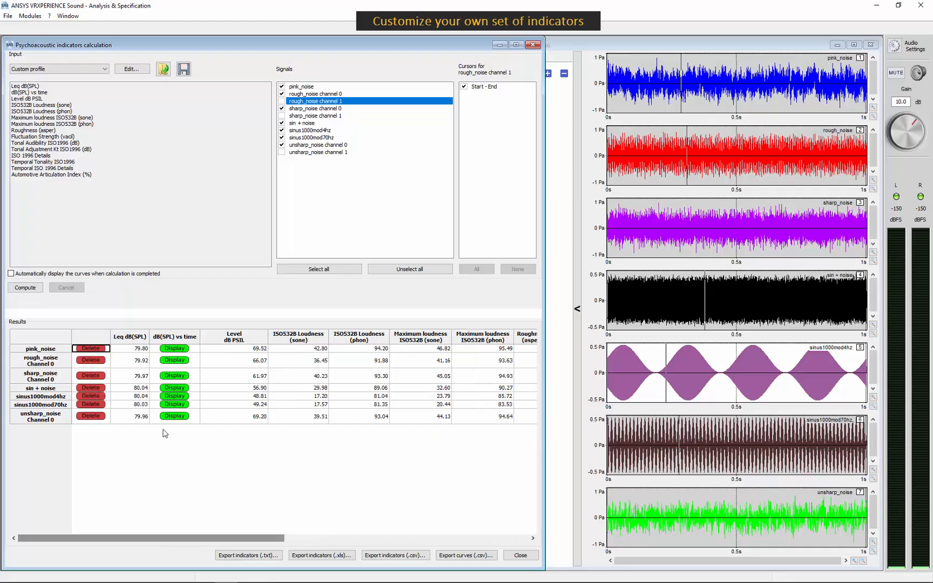
- Display the dB(SPL) vs time curve of sinus1000mod4hz and place its window so the curve can be compared with the signal
click(171, 397)
drag(312, 71, 735, 118)
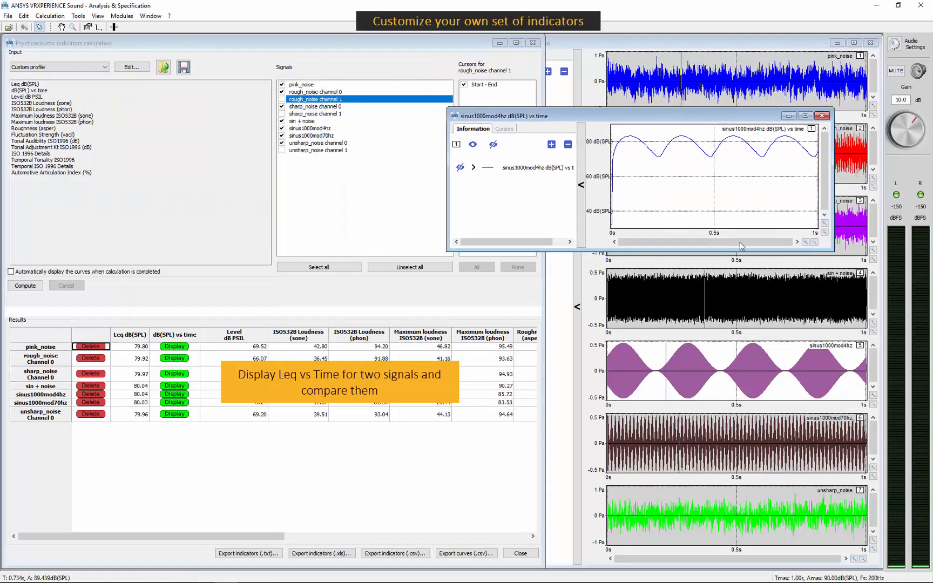
click(717, 371)
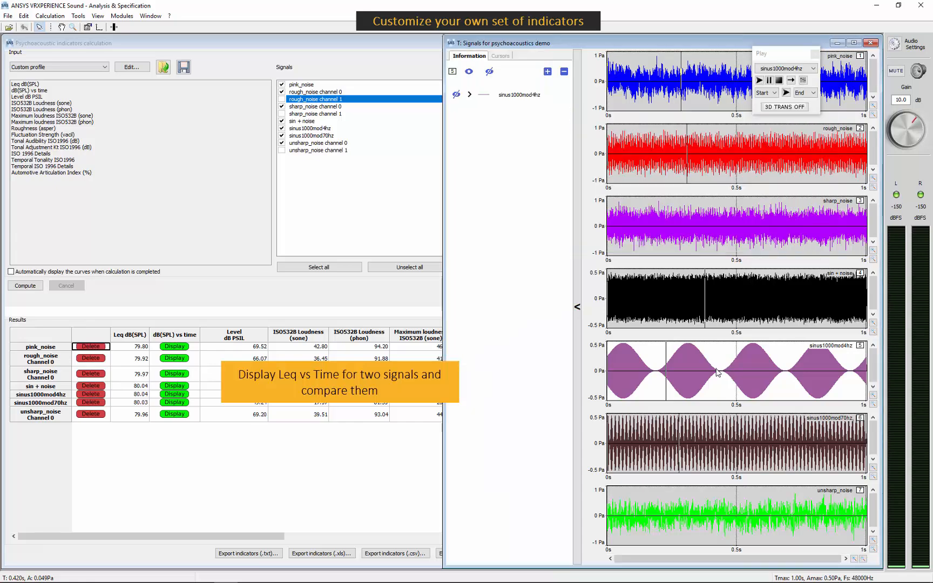
click(152, 17)
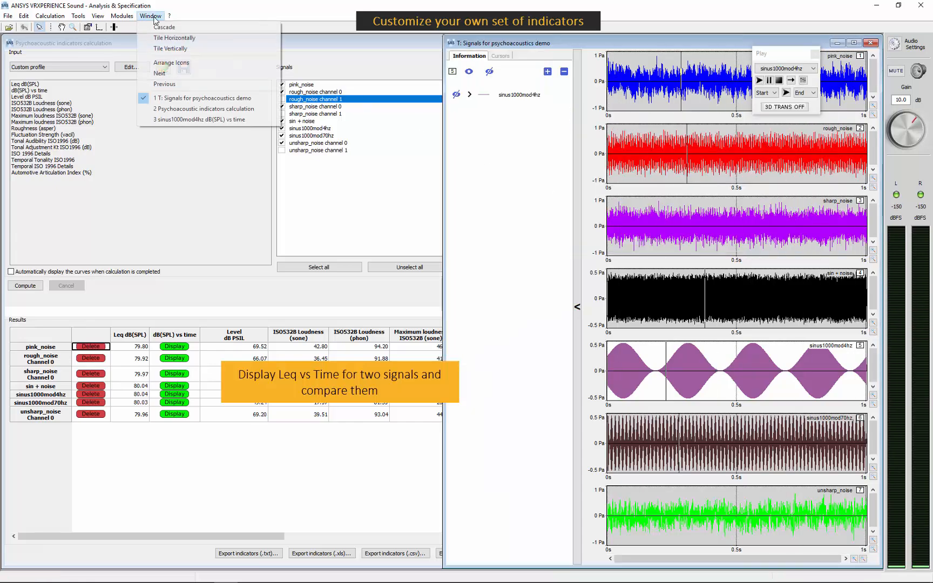
click(178, 119)
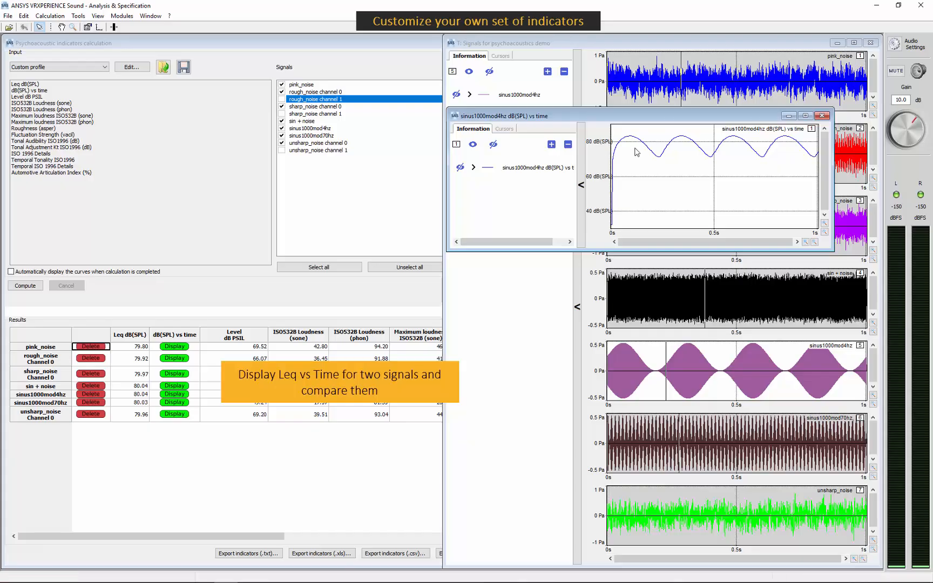
drag(735, 117, 675, 119)
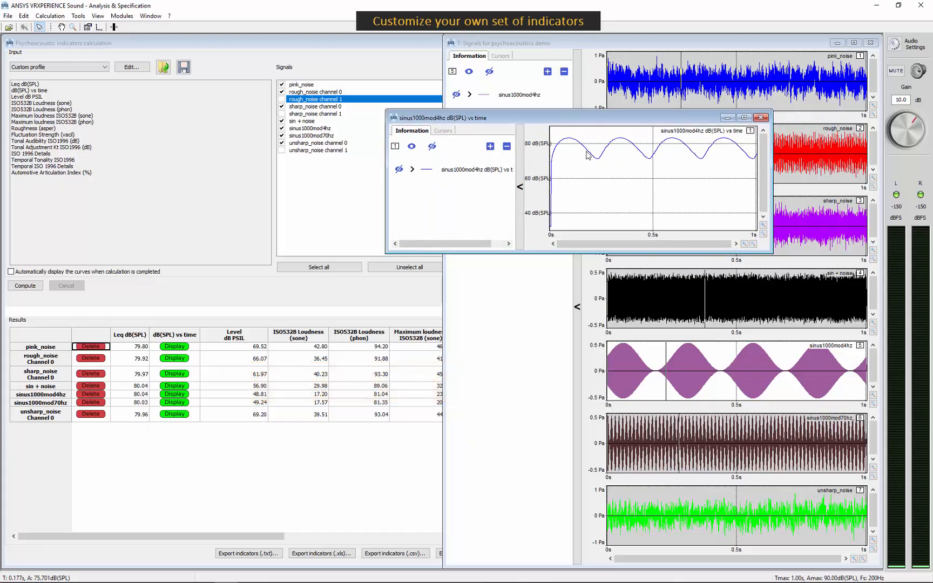
- Display the dB(SPL) vs time curve of pink_noise and overlay it on the existing block of the sinus1000mod4hz curve window
click(181, 348)
drag(335, 88, 663, 269)
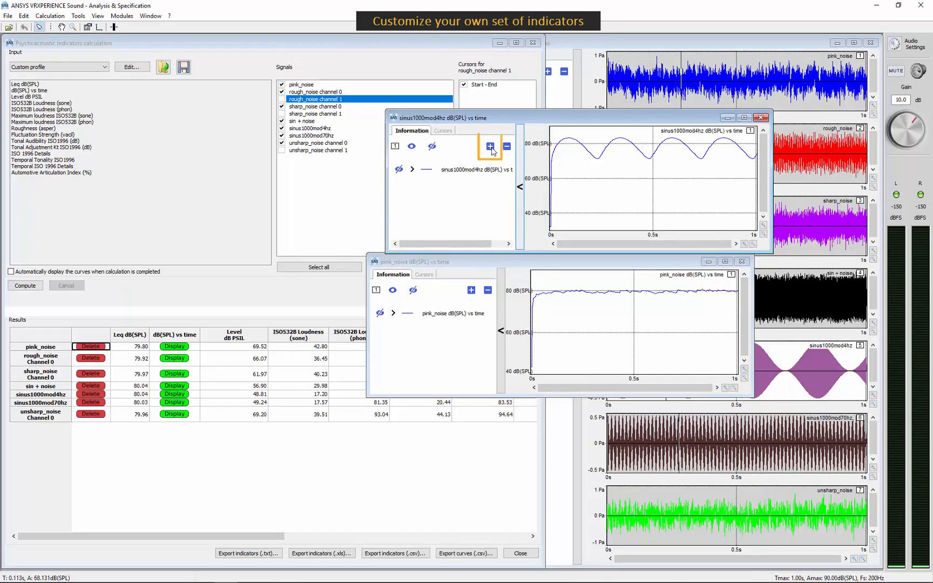
click(490, 147)
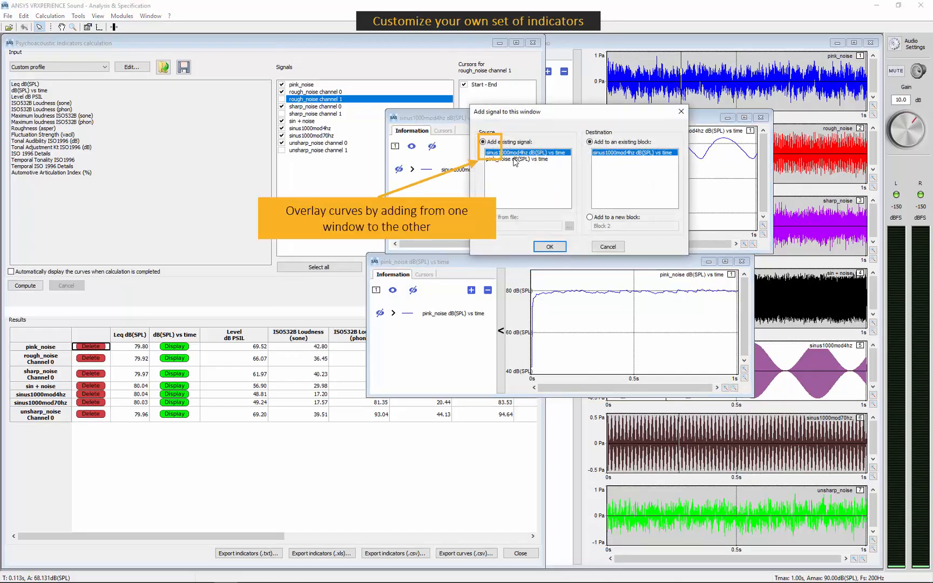
click(517, 159)
click(550, 247)
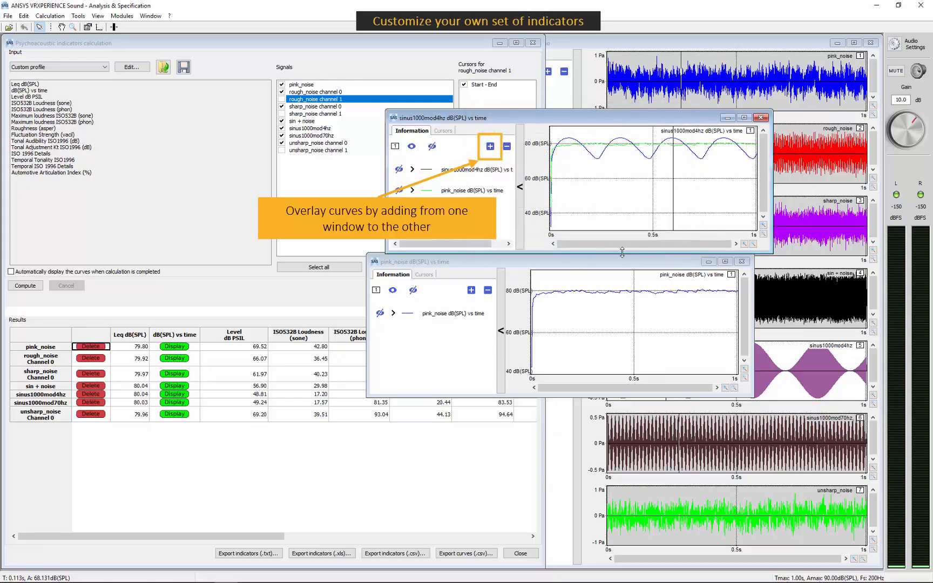
- Close the separate pink_noise curve window without saving and move the window with the overlaid curves clear of the results table
click(742, 261)
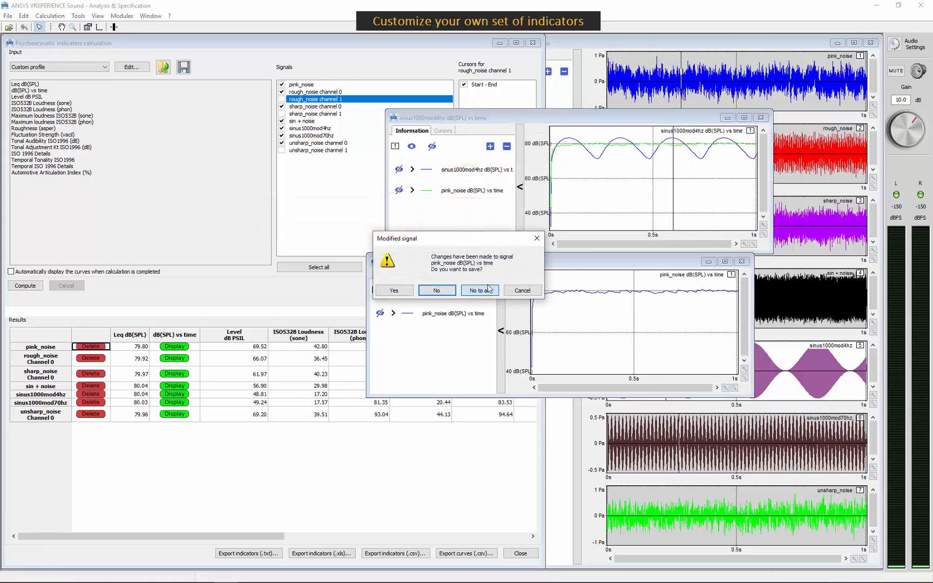
click(480, 289)
drag(604, 120, 584, 124)
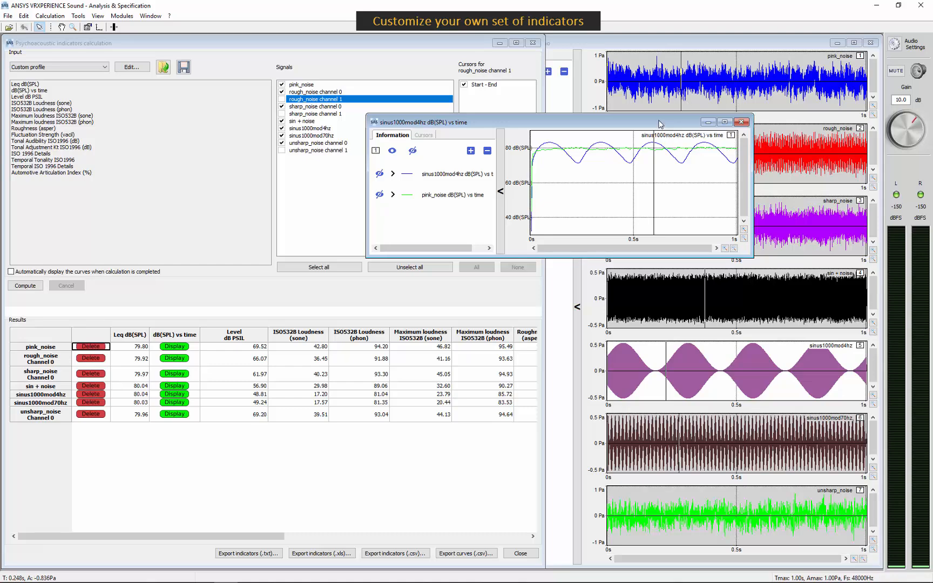
drag(683, 122, 698, 120)
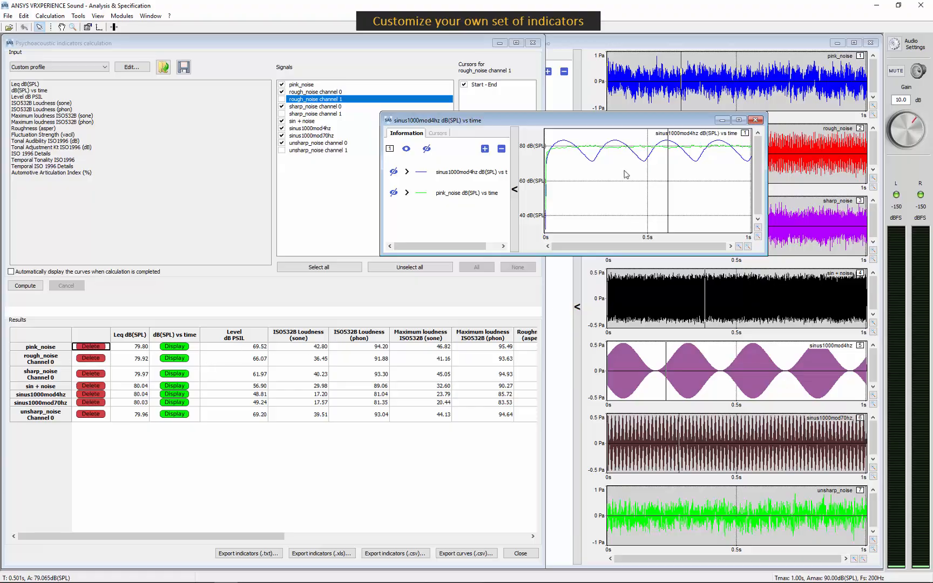
drag(605, 126, 659, 167)
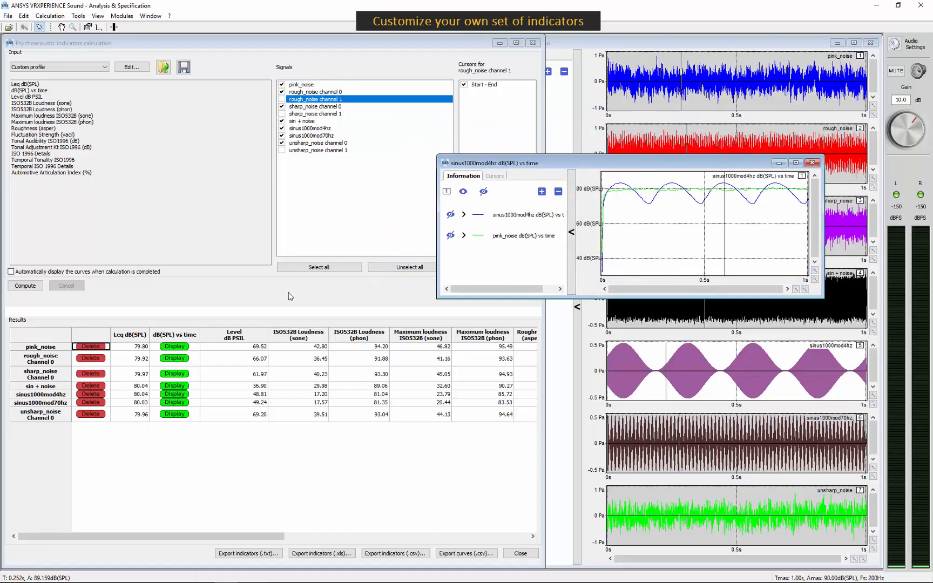
- Display the ISO 1996 details for the sin + noise signal and move the details window beside the indicators window
click(277, 536)
drag(277, 538, 526, 542)
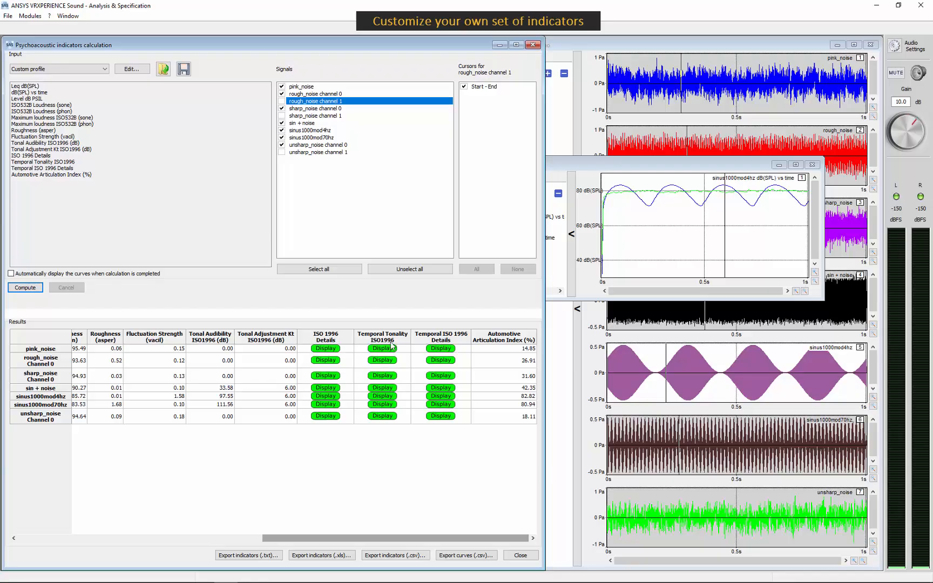
click(326, 388)
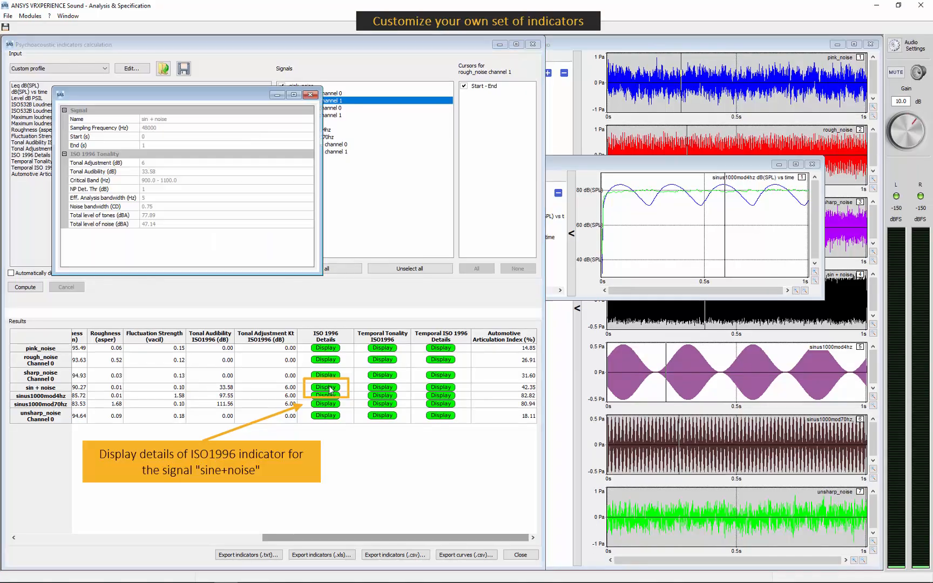
drag(243, 100, 690, 114)
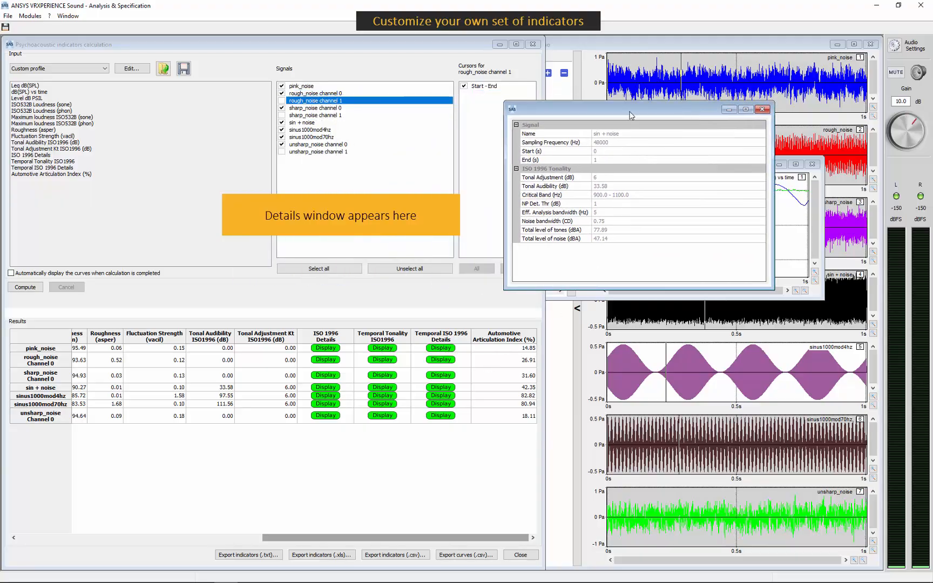
drag(630, 113, 620, 113)
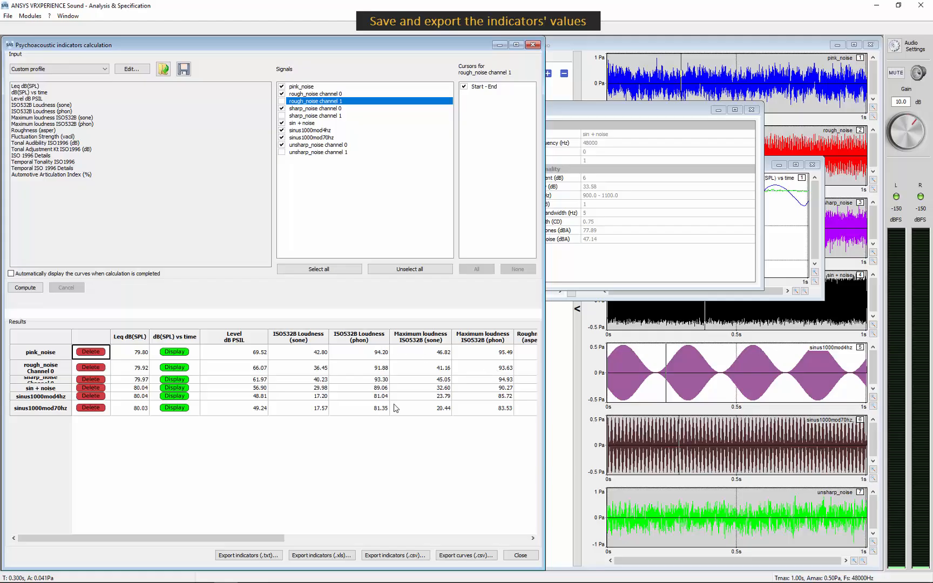
- Export the indicators as an ASCII text file named "Indicators for my signals" in the output data folder
click(271, 557)
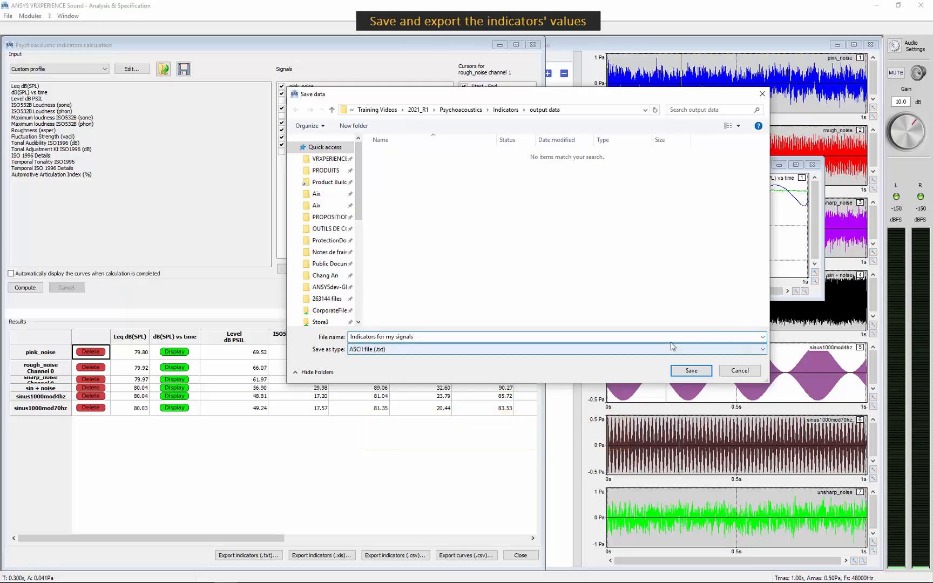
click(699, 372)
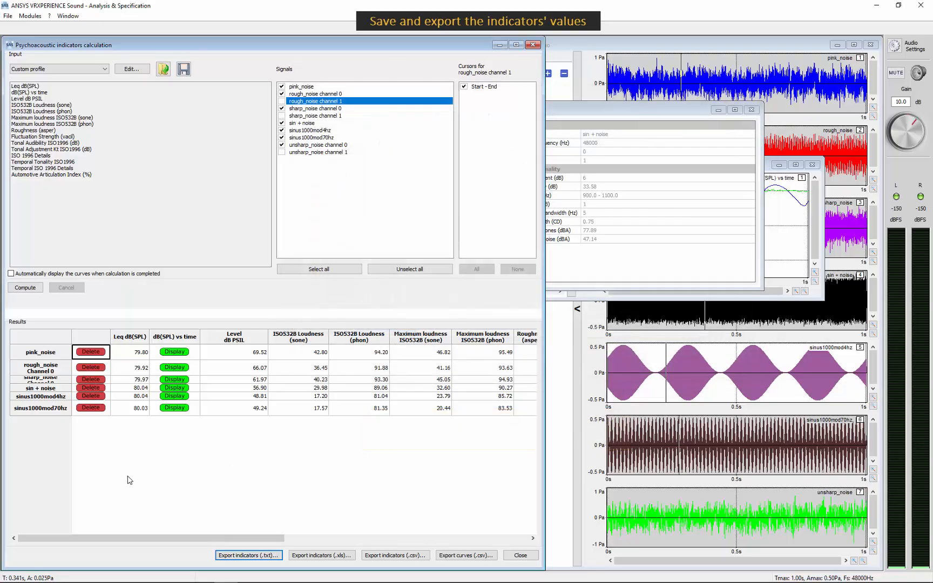
- Open "Indicators for my signals.txt" from the output data folder, examine the pink_noise indicators, and return to the indicators window
mouse_move(95, 578)
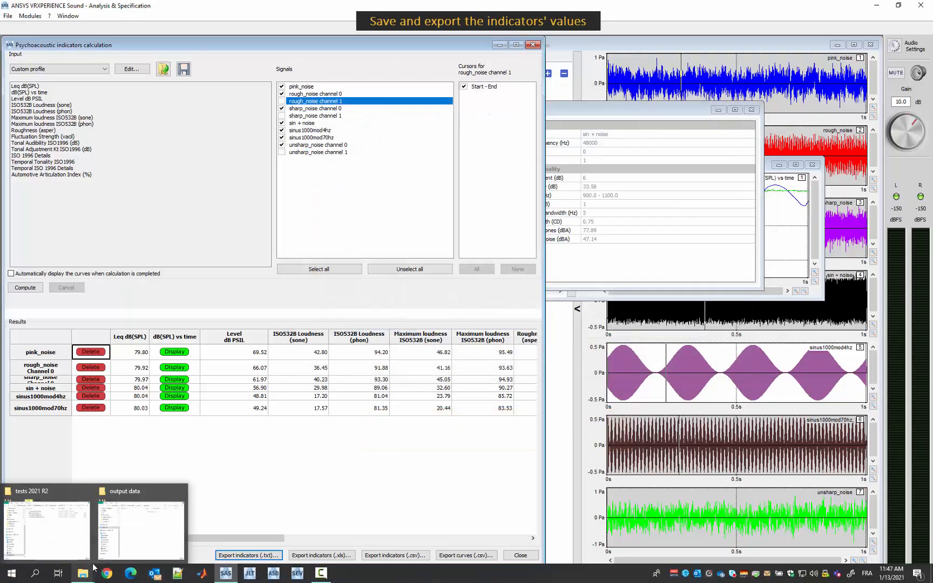
click(150, 525)
click(666, 128)
double_click(666, 128)
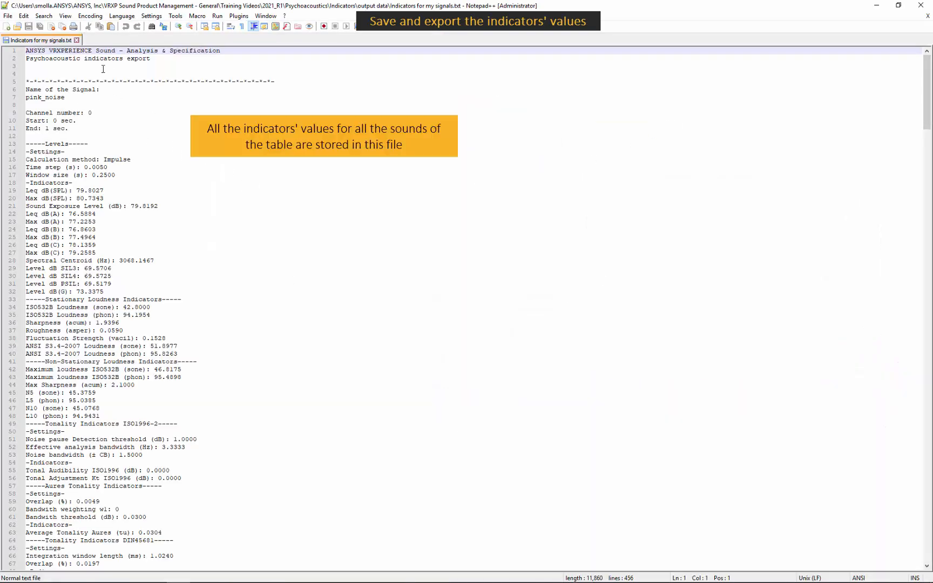
drag(65, 97, 25, 97)
click(47, 100)
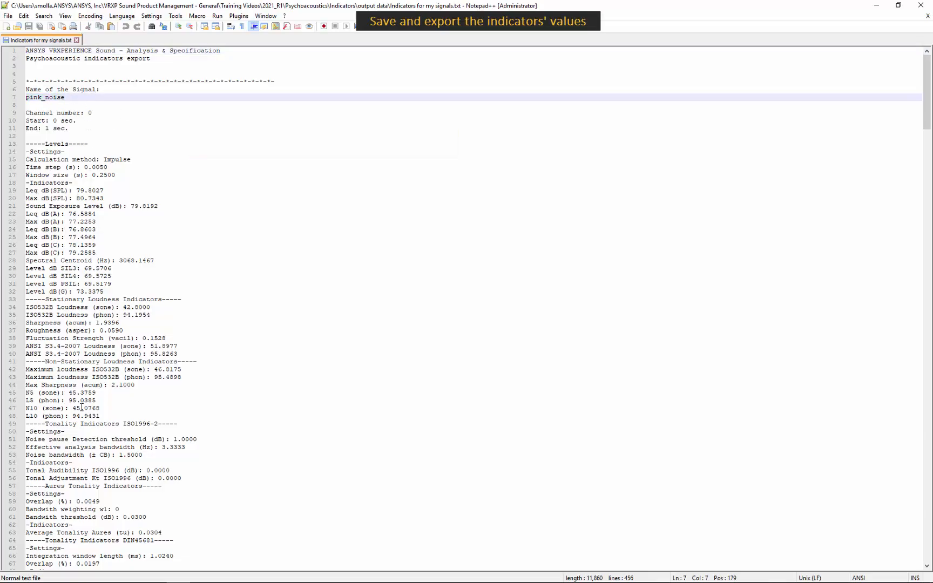
click(876, 6)
click(319, 497)
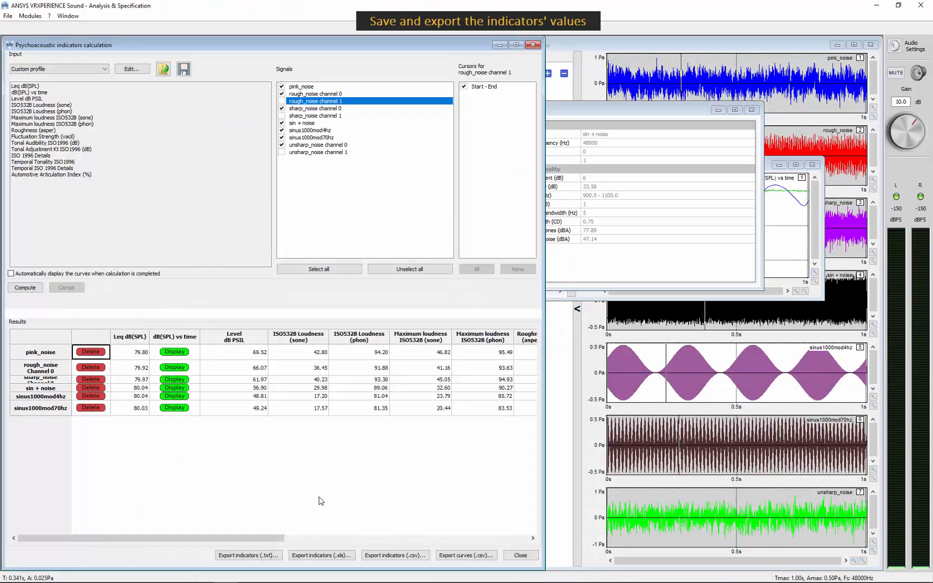
- Look at the export options for Excel format and close them without exporting
click(323, 560)
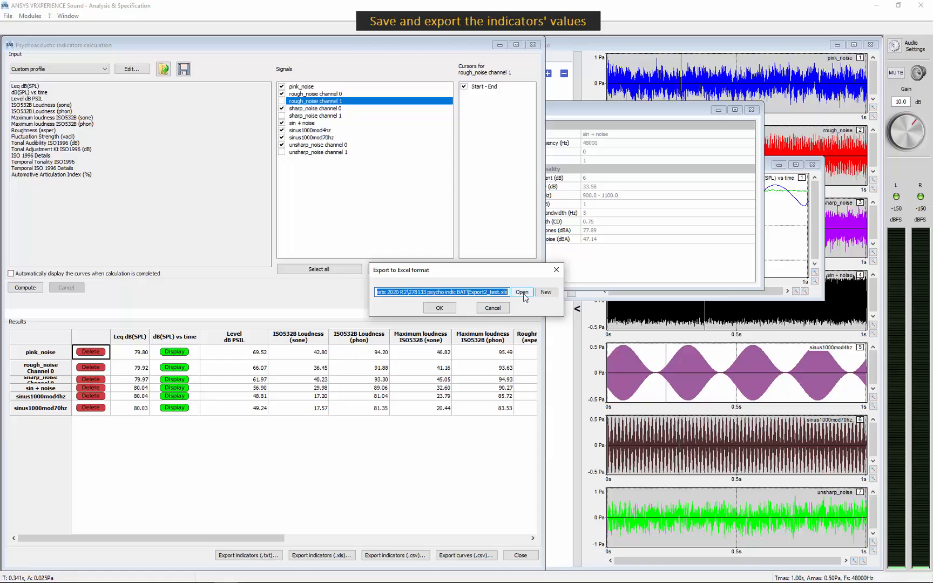
click(493, 308)
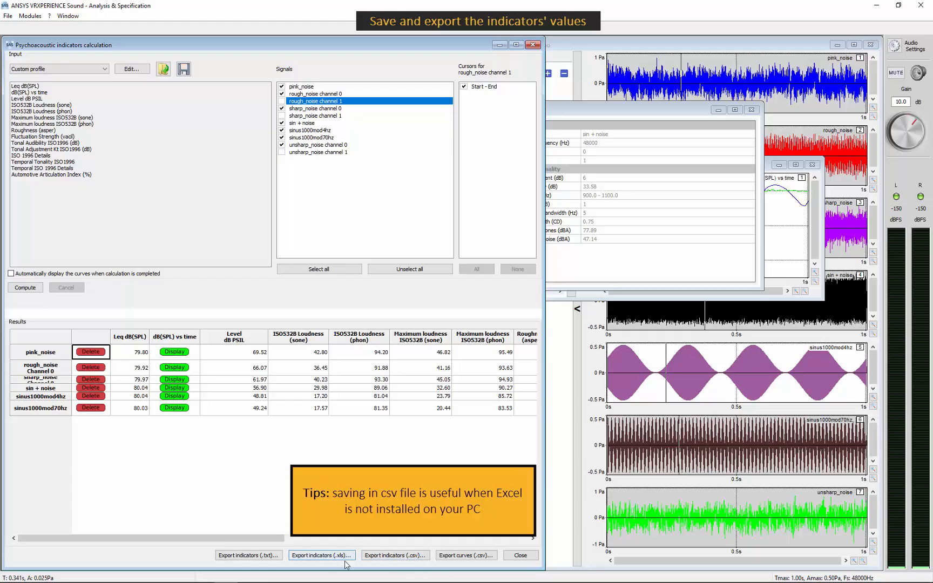
- Export the indicators as a CSV file named "Indicators for my signals" in the output data folder
click(423, 557)
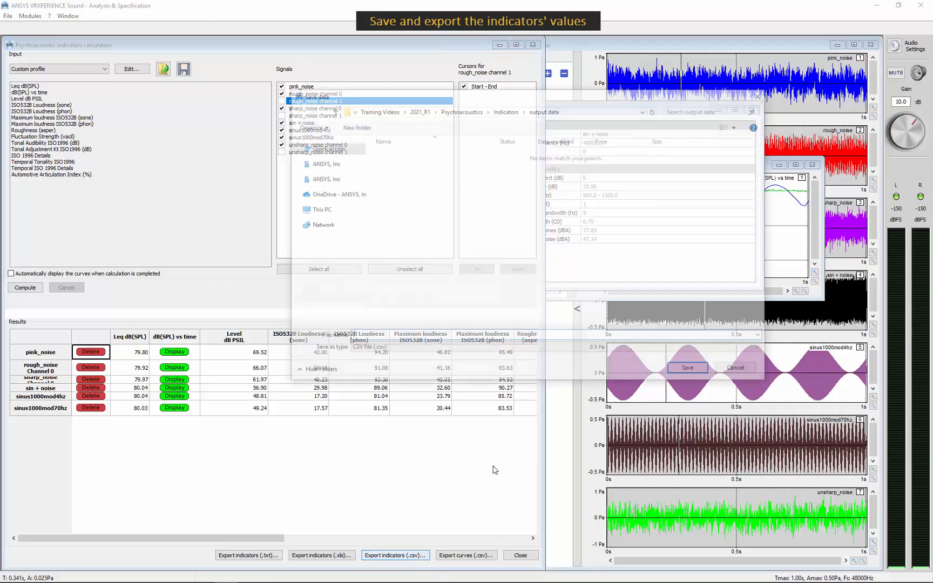
text(I)
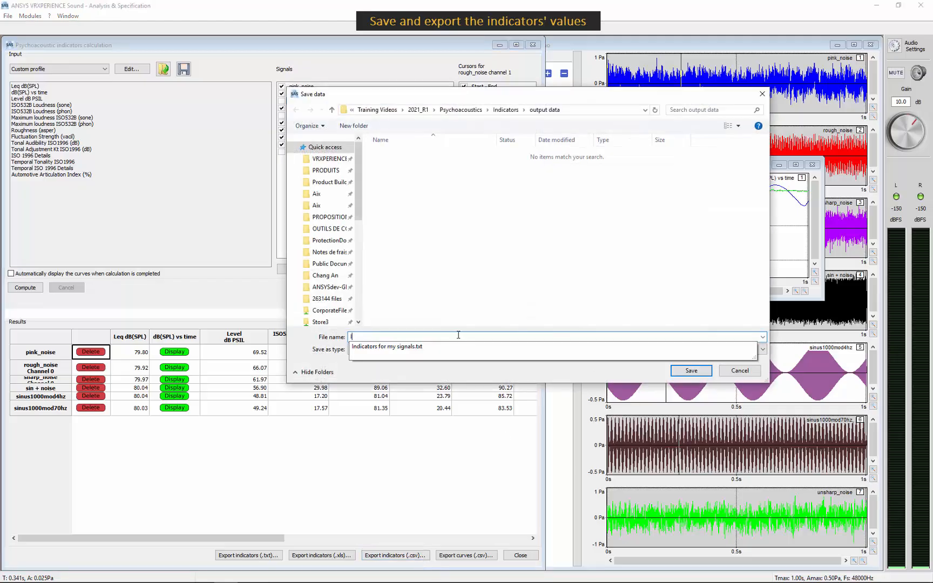
text(ndicators for my signals.tx)
click(509, 254)
click(684, 371)
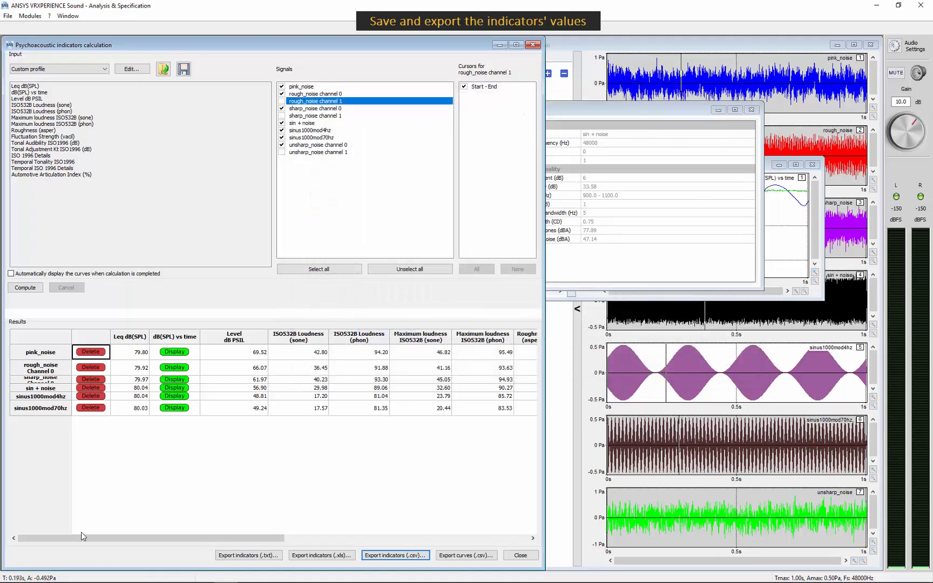
- Open "Indicators for my signals.csv" in Excel, examine the exported indicator rows enlarged, and return to the indicators window
mouse_move(83, 572)
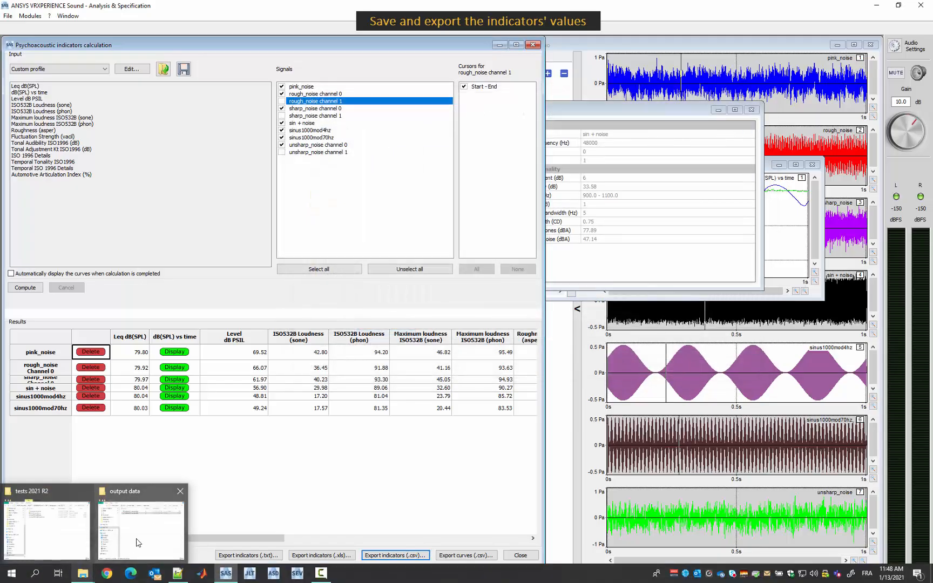
click(137, 542)
click(657, 128)
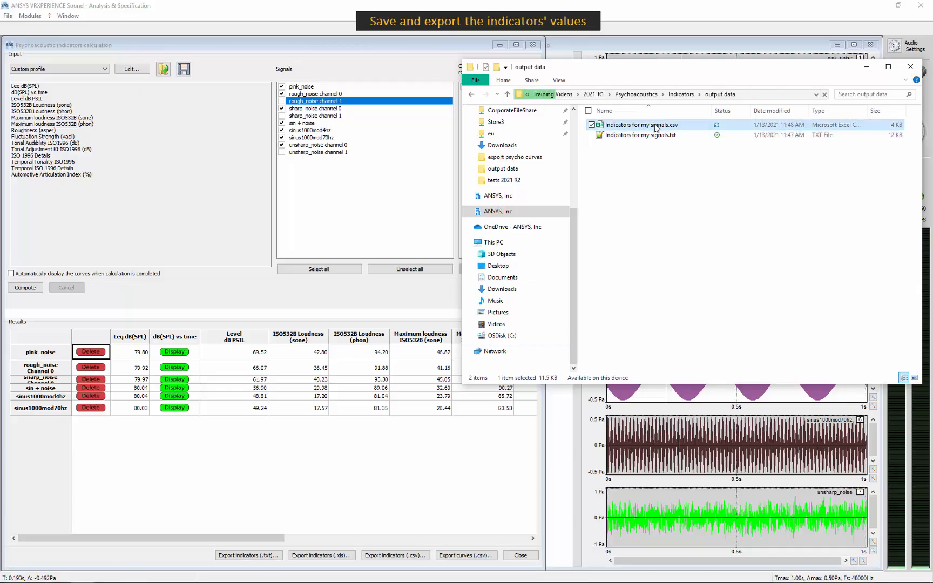
double_click(657, 128)
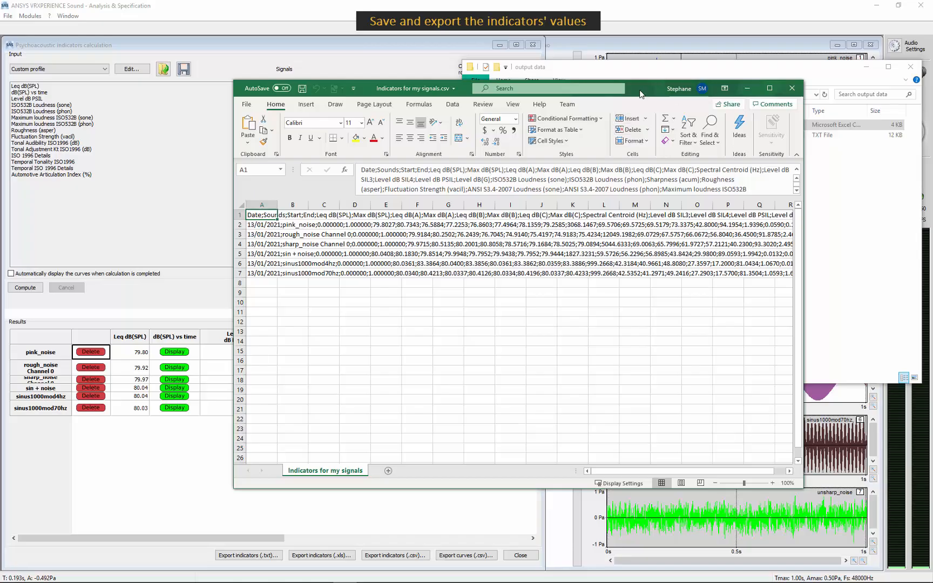
double_click(658, 94)
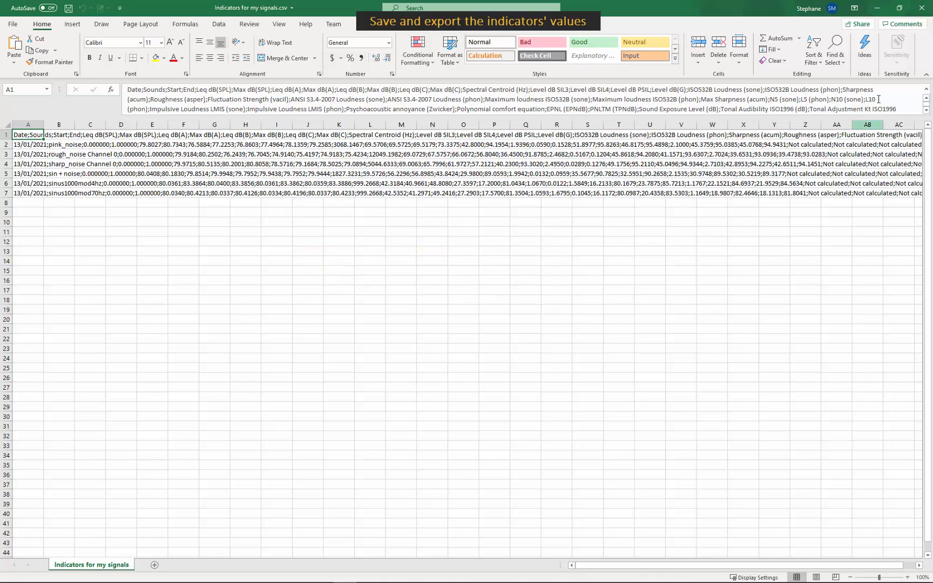
click(876, 8)
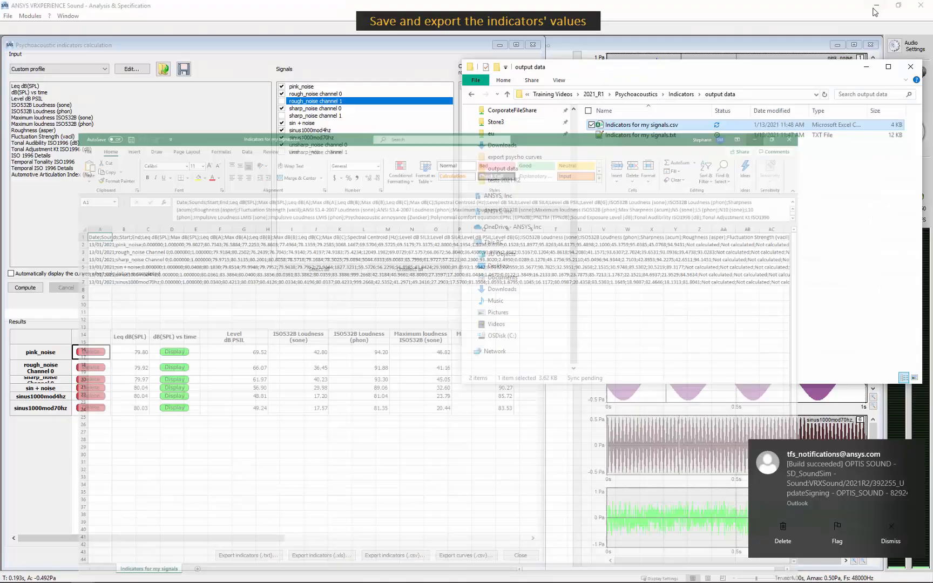
click(680, 250)
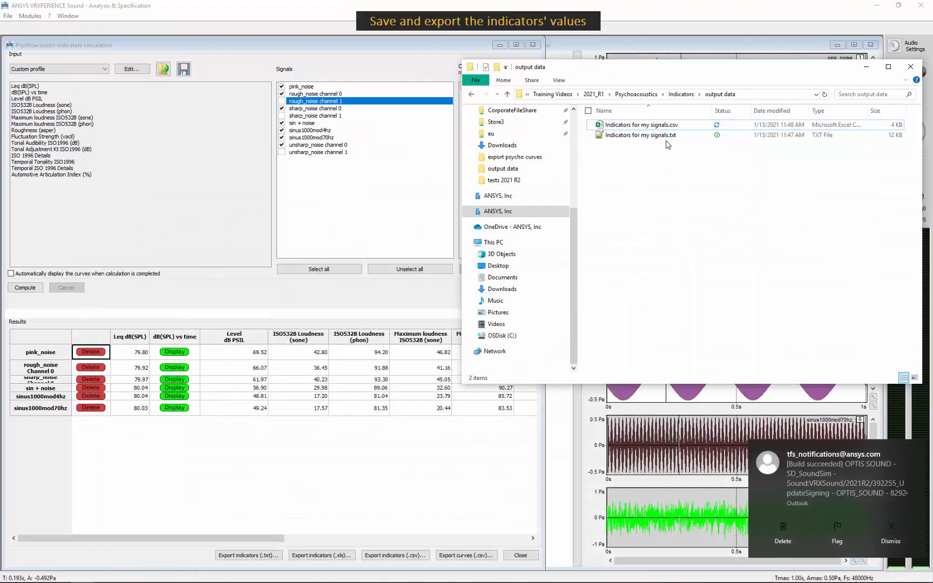
click(918, 449)
click(377, 457)
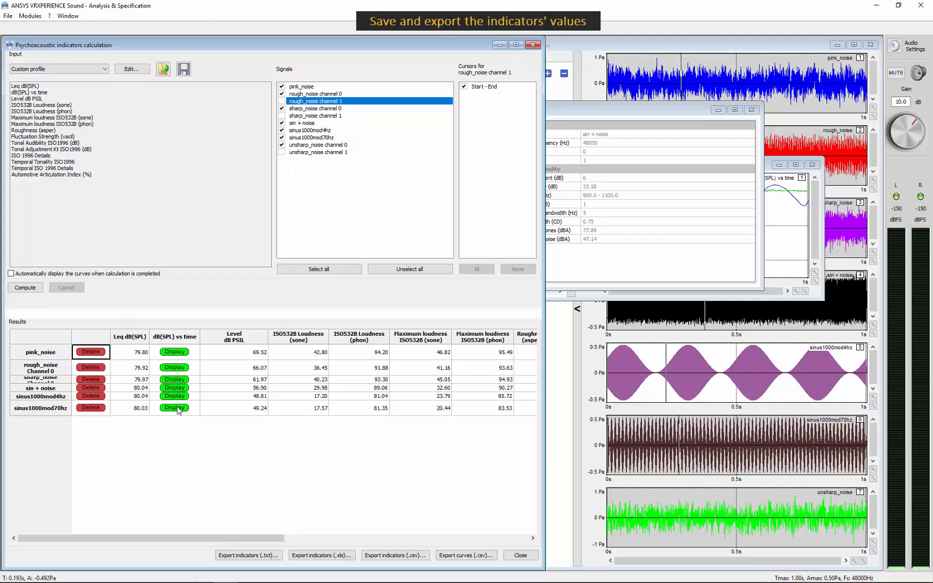
- Export the curves of all computed signals as CSV files to the output data folder
click(460, 557)
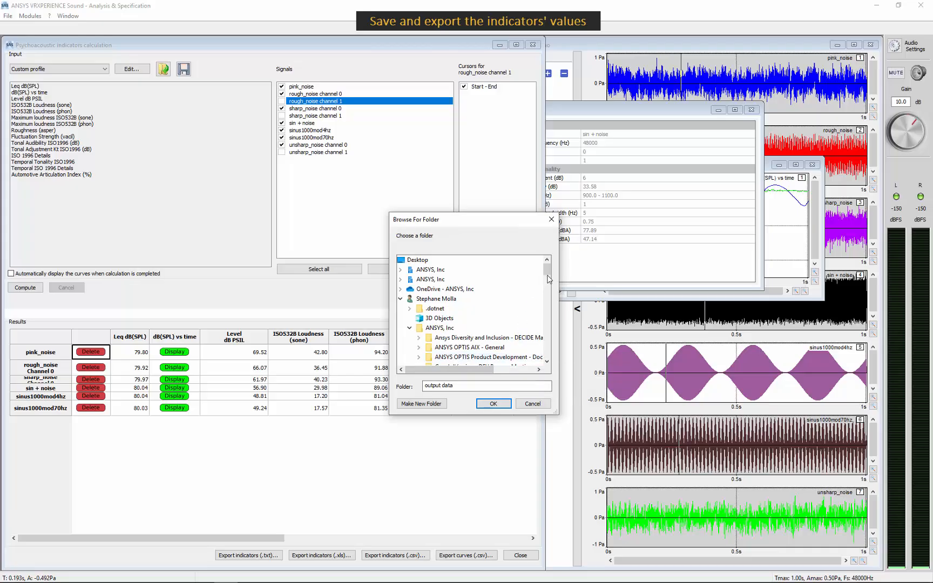
scroll(547, 279, down, 10)
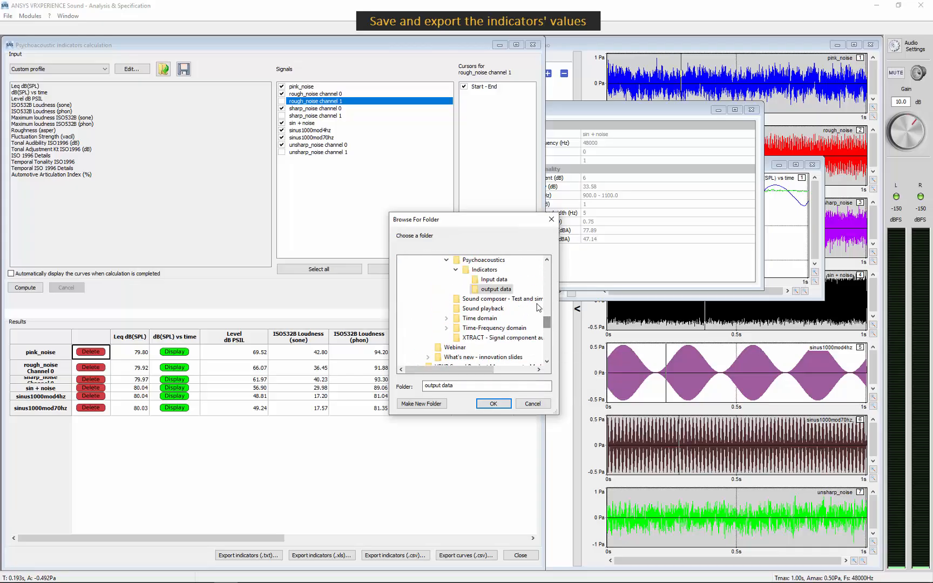
click(494, 404)
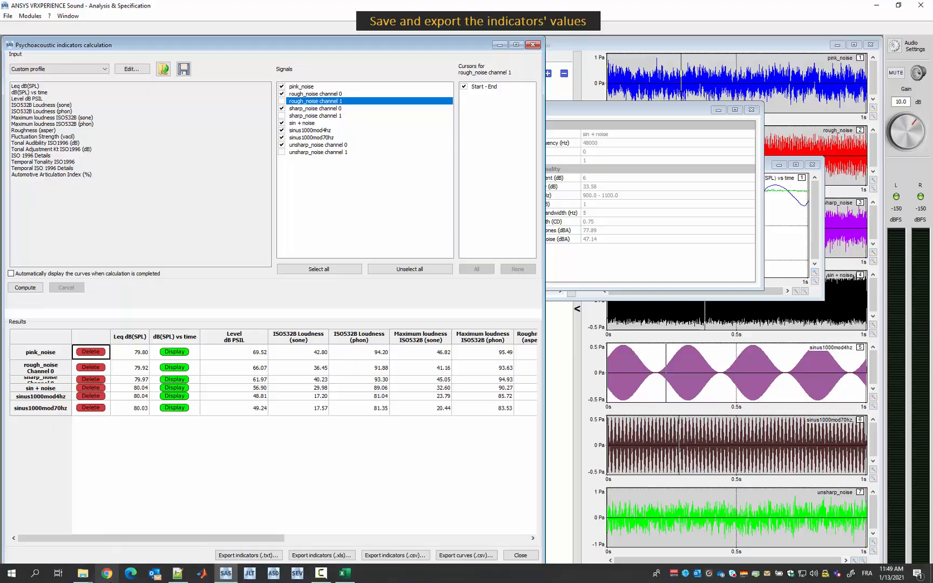
- Open "sin + noise.csv" from the output data folder in Excel and examine the exported level and tonality curve values over time
mouse_move(83, 573)
click(137, 526)
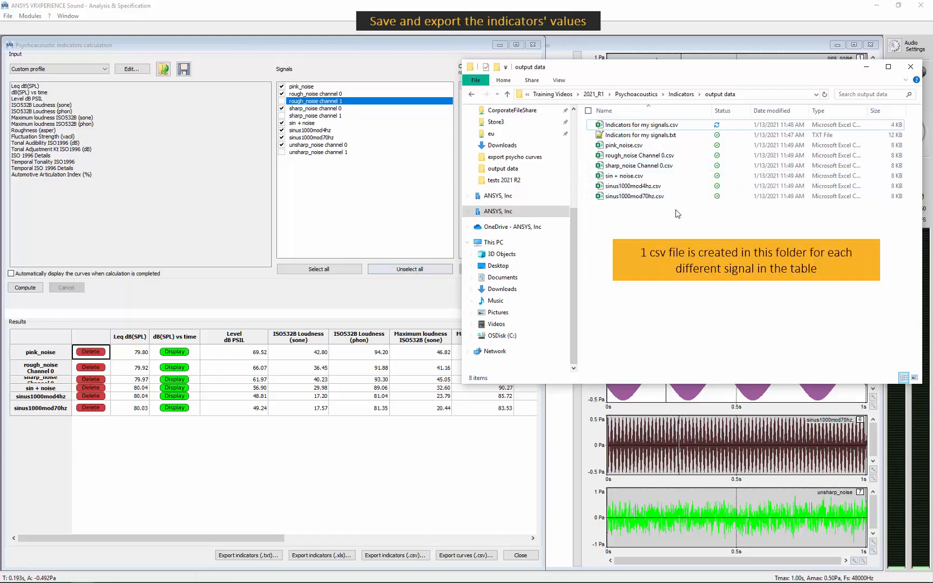
click(655, 179)
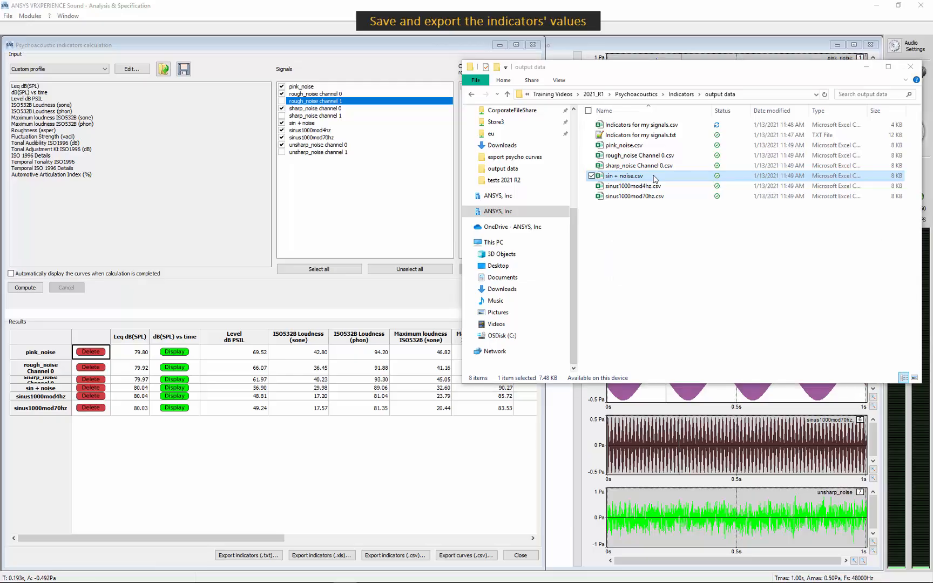
double_click(655, 179)
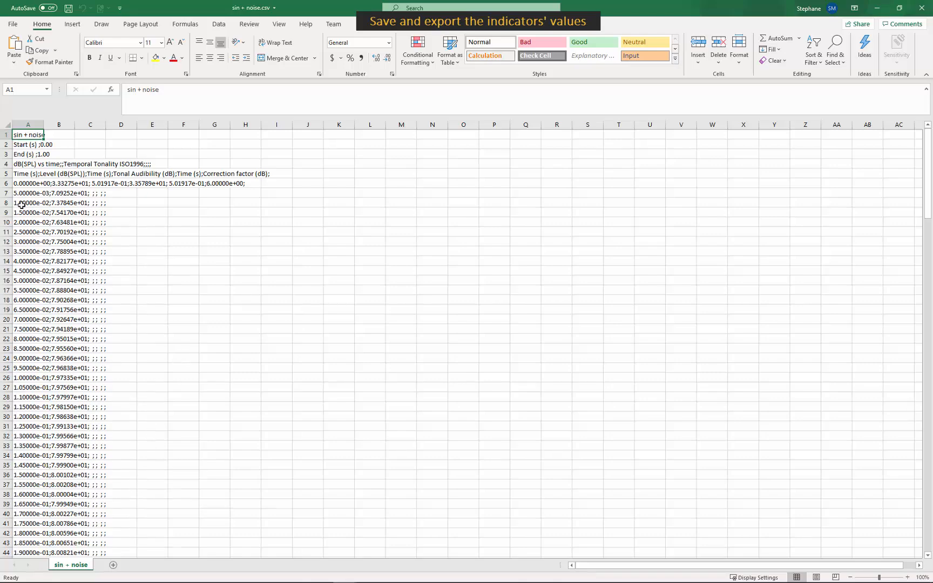
scroll(512, 316, down, 1)
scroll(604, 284, up, 1)
click(884, 13)
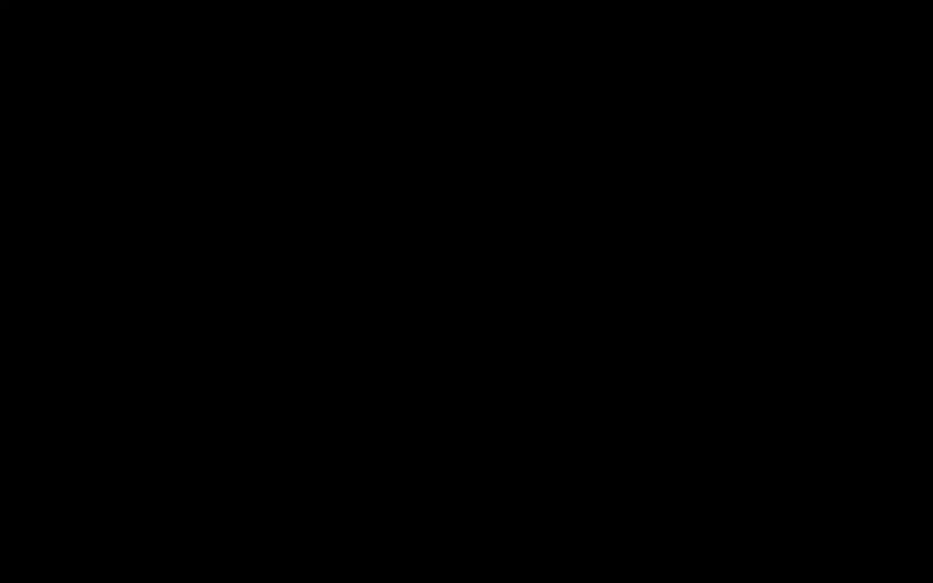